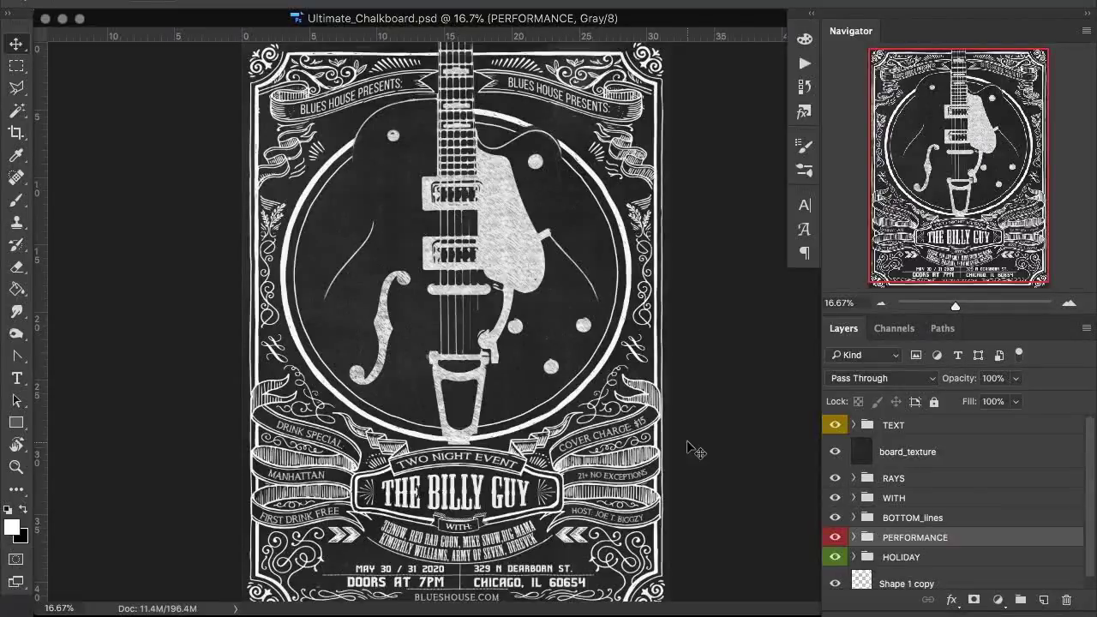
Expand the PERFORMANCE layer group and hide the GUITAR artwork layer.
{"action": "scroll", "coordinate": [635, 439], "scroll_direction": "up", "scroll_amount": 2}
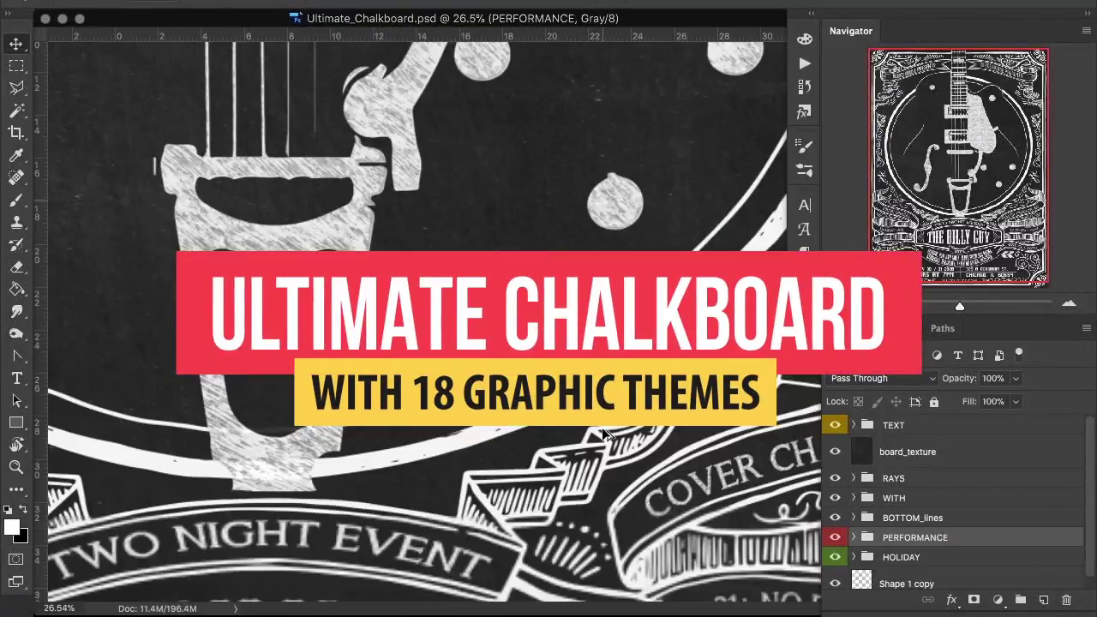
{"action": "scroll", "coordinate": [604, 435], "scroll_direction": "up", "scroll_amount": 5}
{"action": "scroll", "coordinate": [603, 435], "scroll_direction": "down", "scroll_amount": 3}
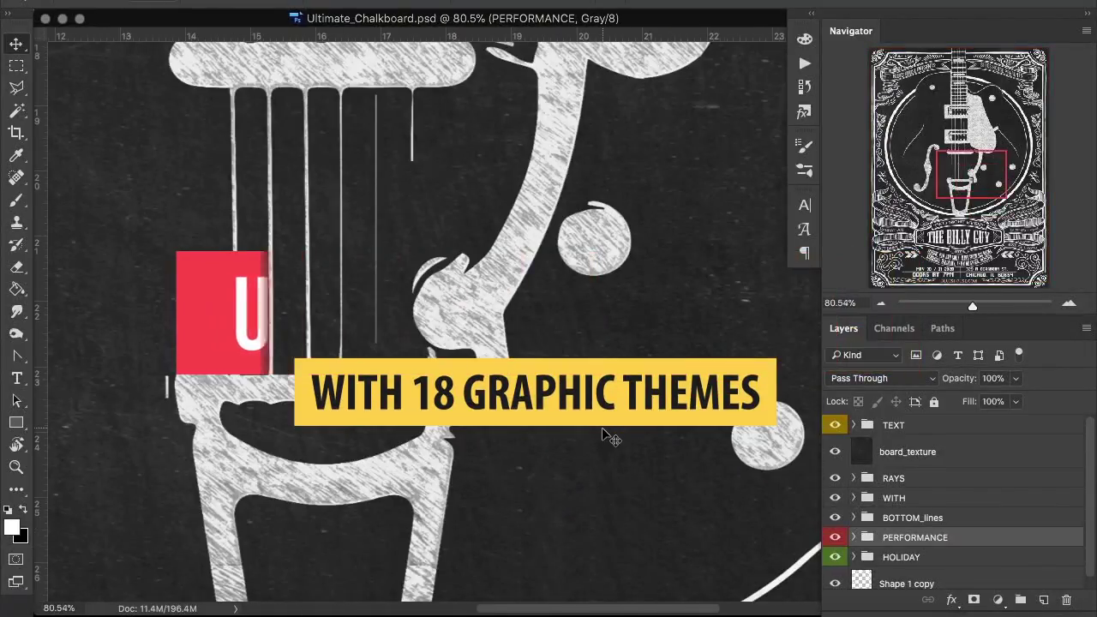
{"action": "scroll", "coordinate": [602, 435], "scroll_direction": "up", "scroll_amount": 10}
{"action": "scroll", "coordinate": [602, 435], "scroll_direction": "left", "scroll_amount": 5}
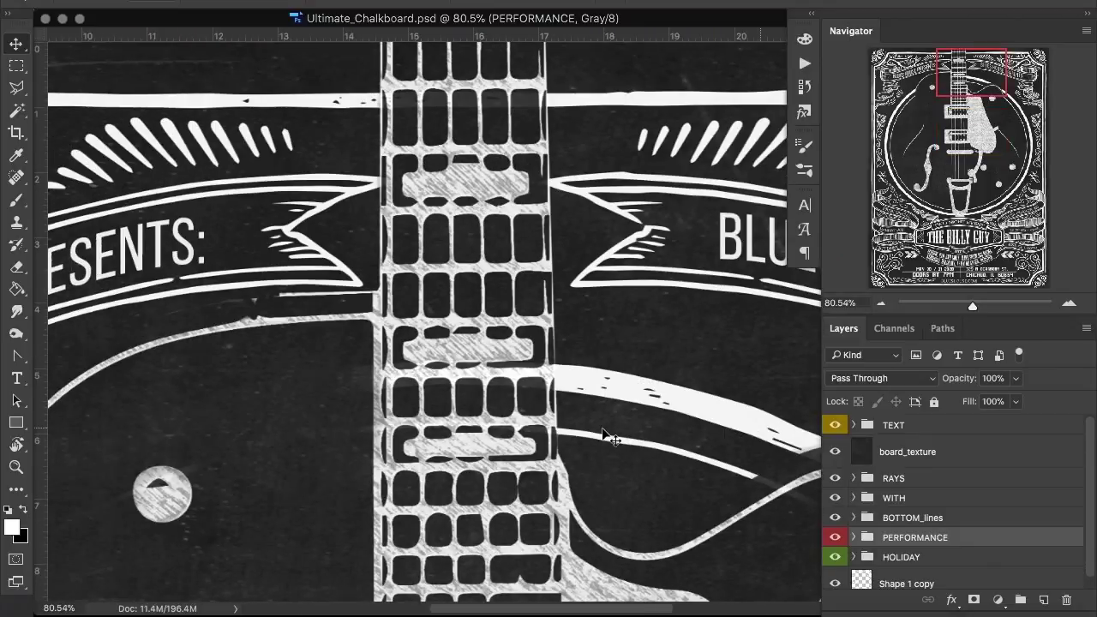
{"action": "scroll", "coordinate": [602, 436], "scroll_direction": "down", "scroll_amount": 5}
{"action": "scroll", "coordinate": [602, 435], "scroll_direction": "down", "scroll_amount": 10}
{"action": "scroll", "coordinate": [601, 436], "scroll_direction": "down", "scroll_amount": 3}
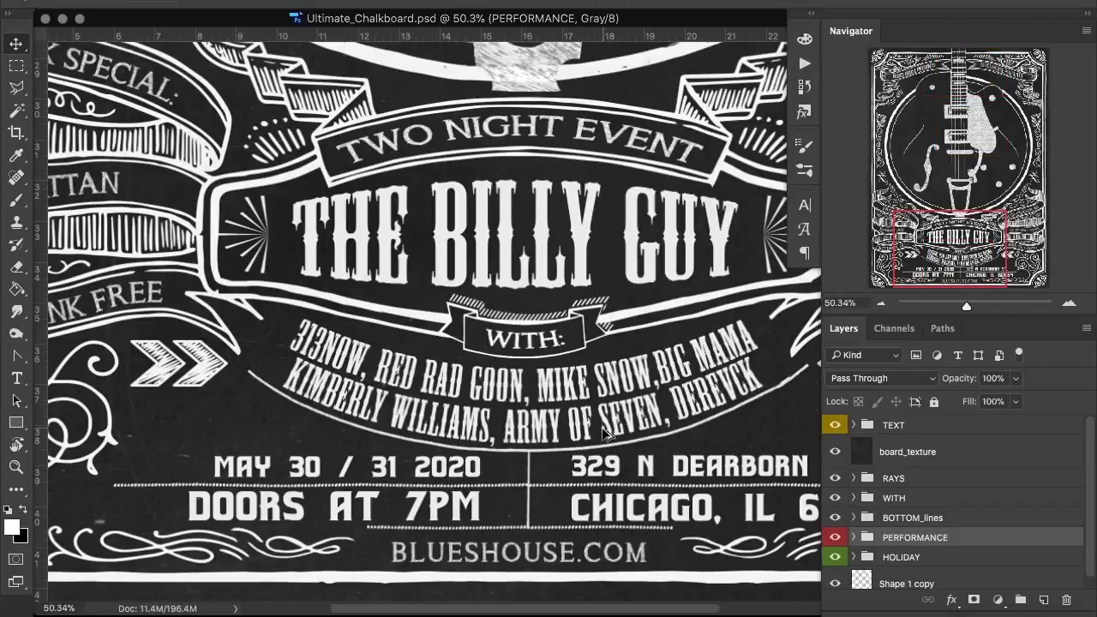
{"action": "scroll", "coordinate": [603, 434], "scroll_direction": "up", "scroll_amount": 3}
{"action": "scroll", "coordinate": [604, 436], "scroll_direction": "down", "scroll_amount": 2}
{"action": "scroll", "coordinate": [604, 435], "scroll_direction": "up", "scroll_amount": 2}
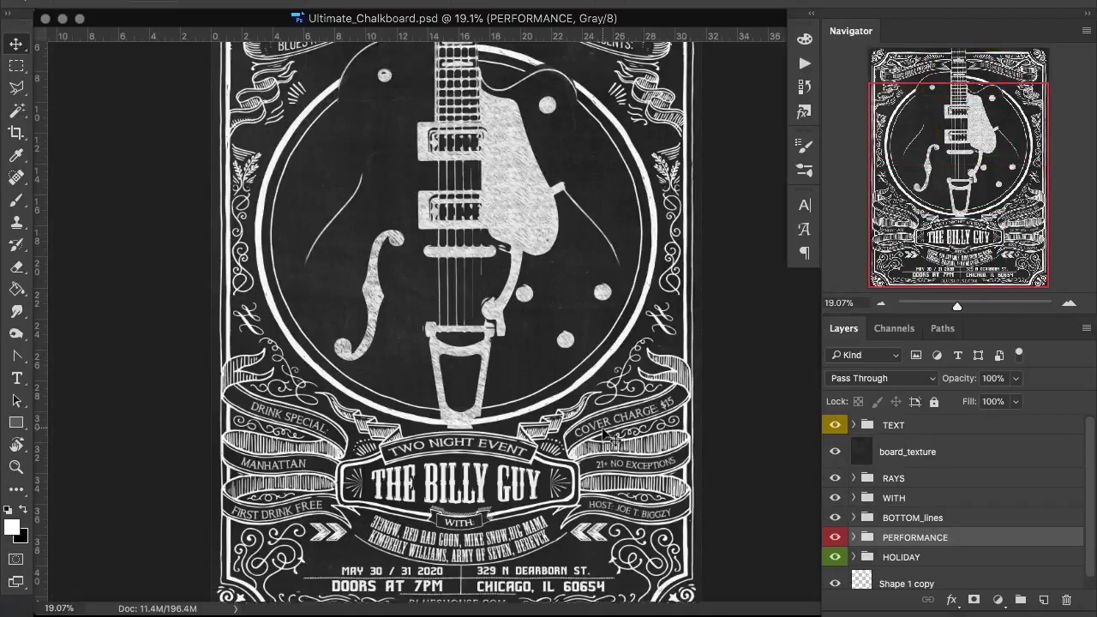
{"action": "scroll", "coordinate": [603, 436], "scroll_direction": "up", "scroll_amount": 4}
{"action": "left_click", "coordinate": [853, 538]}
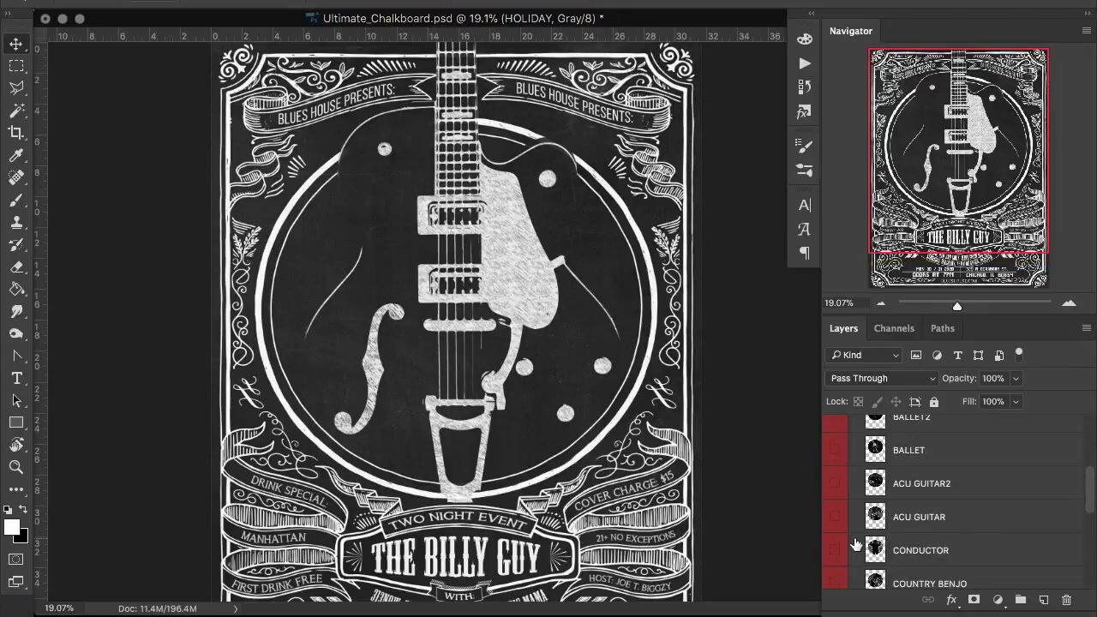
{"action": "scroll", "coordinate": [858, 540], "scroll_direction": "down", "scroll_amount": 10}
{"action": "left_click", "coordinate": [854, 543]}
{"action": "left_click", "coordinate": [836, 524]}
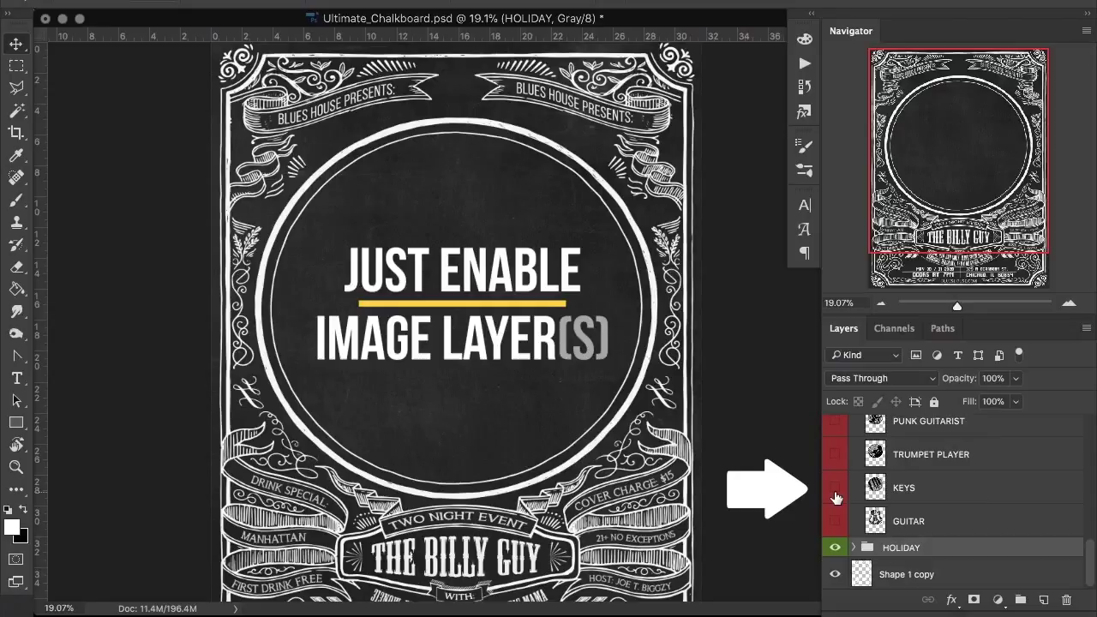
Preview the KEYS, TRUMPET PLAYER, PUNK GUITARIST, SAX PLAYER and WOMAN CELO layers in turn.
{"action": "left_click", "coordinate": [836, 495]}
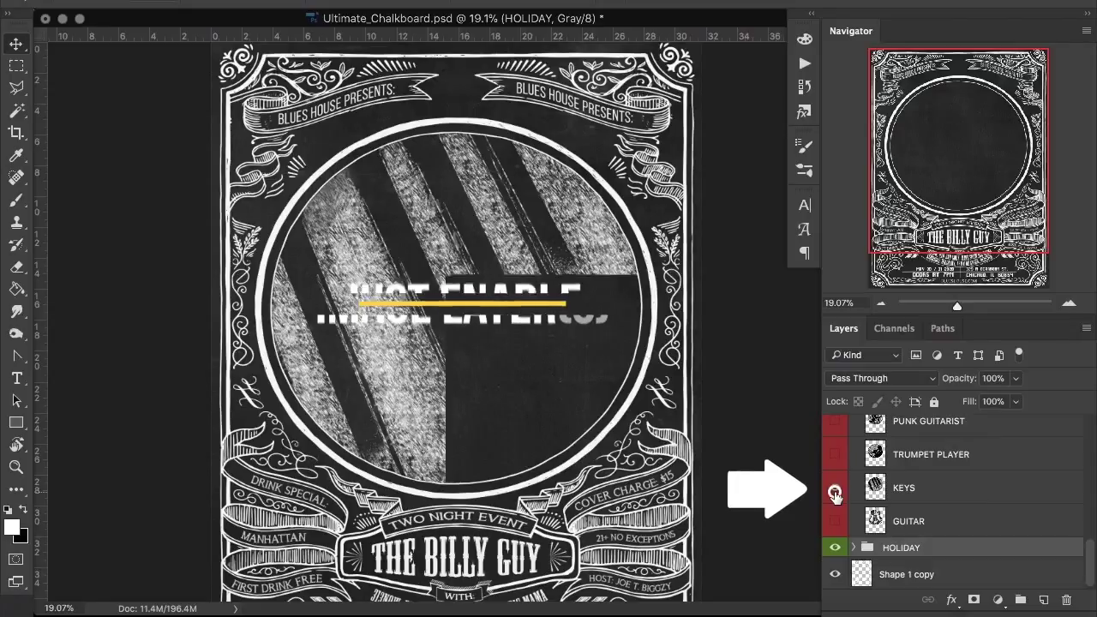
{"action": "left_click", "coordinate": [836, 490]}
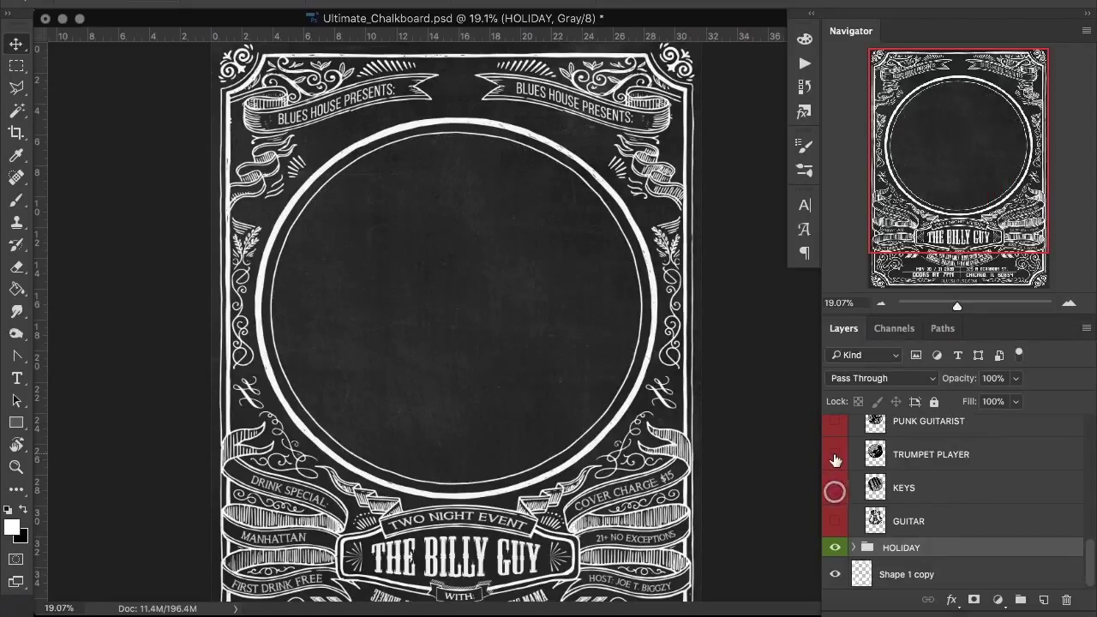
{"action": "left_click", "coordinate": [835, 456]}
{"action": "left_click", "coordinate": [835, 455]}
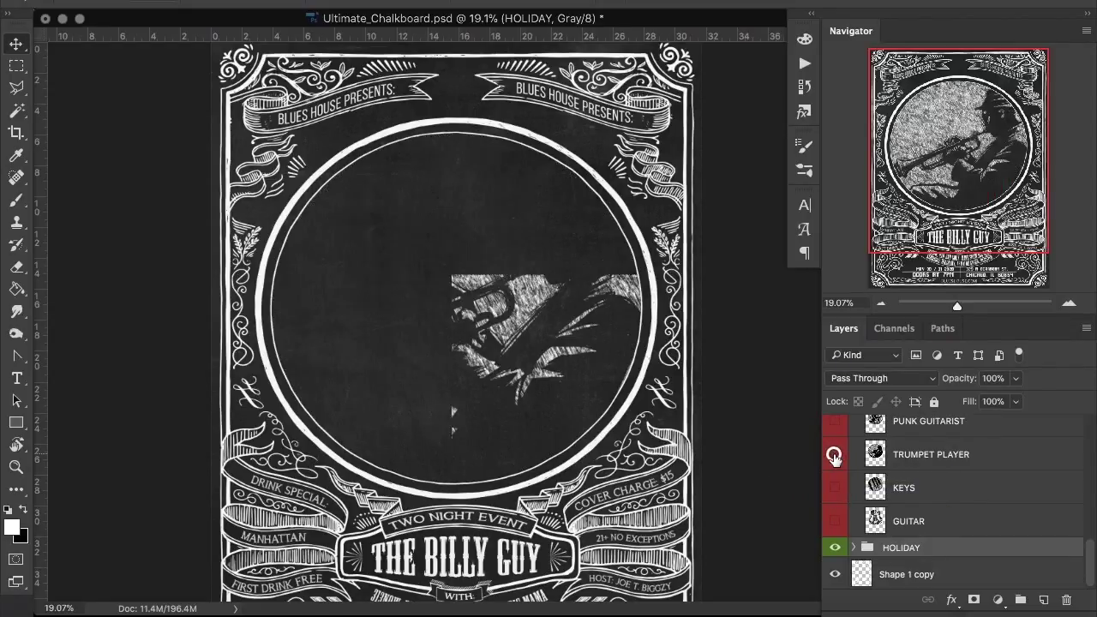
{"action": "scroll", "coordinate": [837, 472], "scroll_direction": "up", "scroll_amount": 2}
{"action": "left_click", "coordinate": [833, 519]}
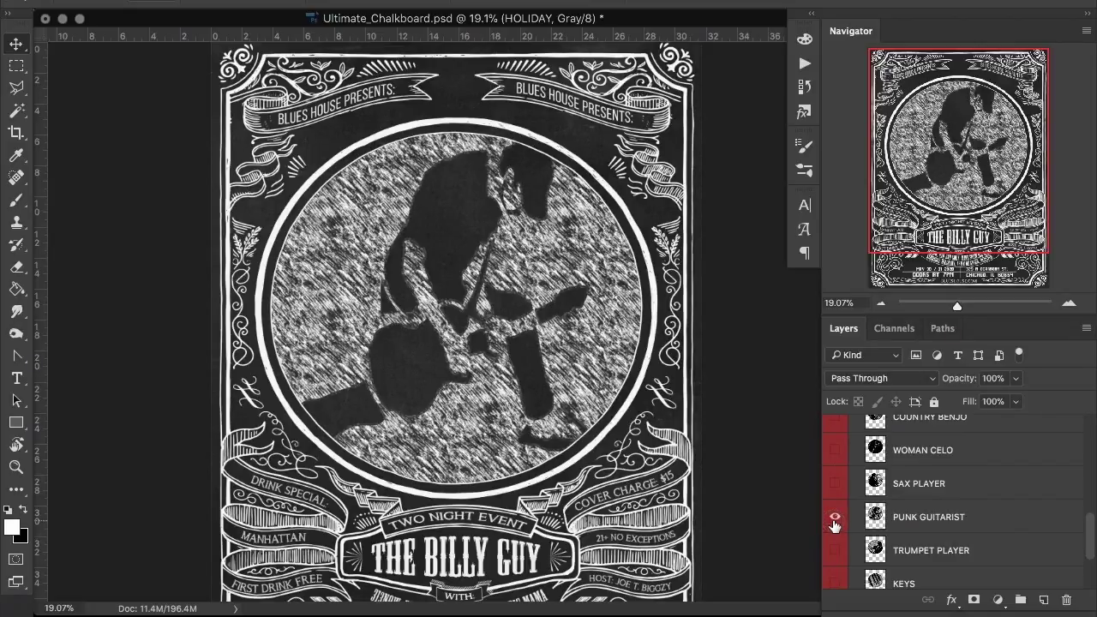
{"action": "left_click", "coordinate": [835, 517]}
{"action": "left_click", "coordinate": [836, 484]}
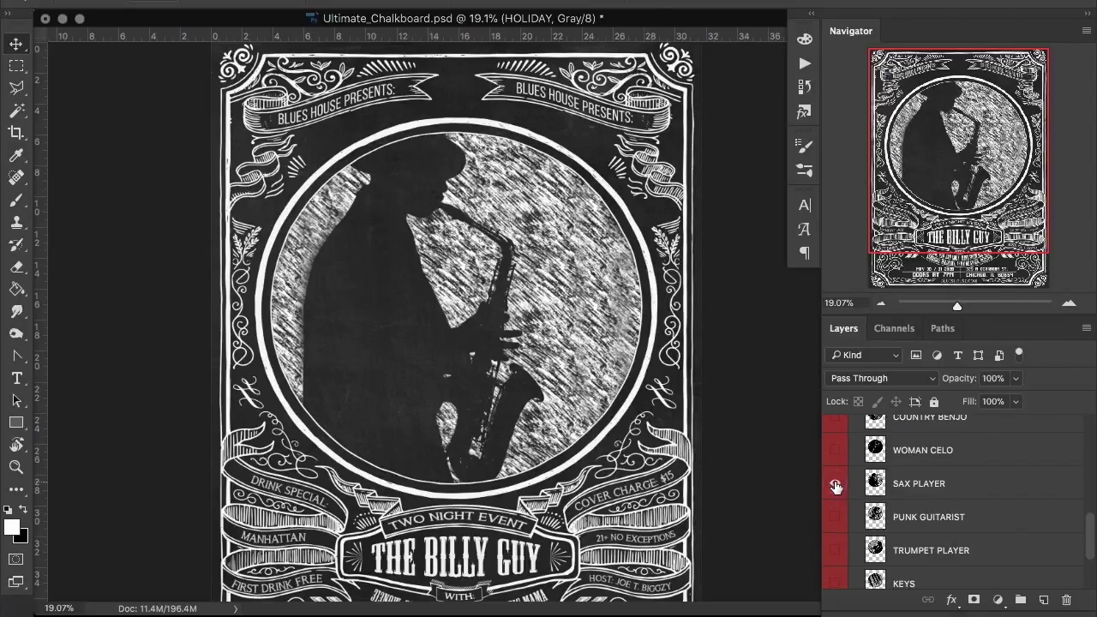
{"action": "left_click", "coordinate": [835, 484]}
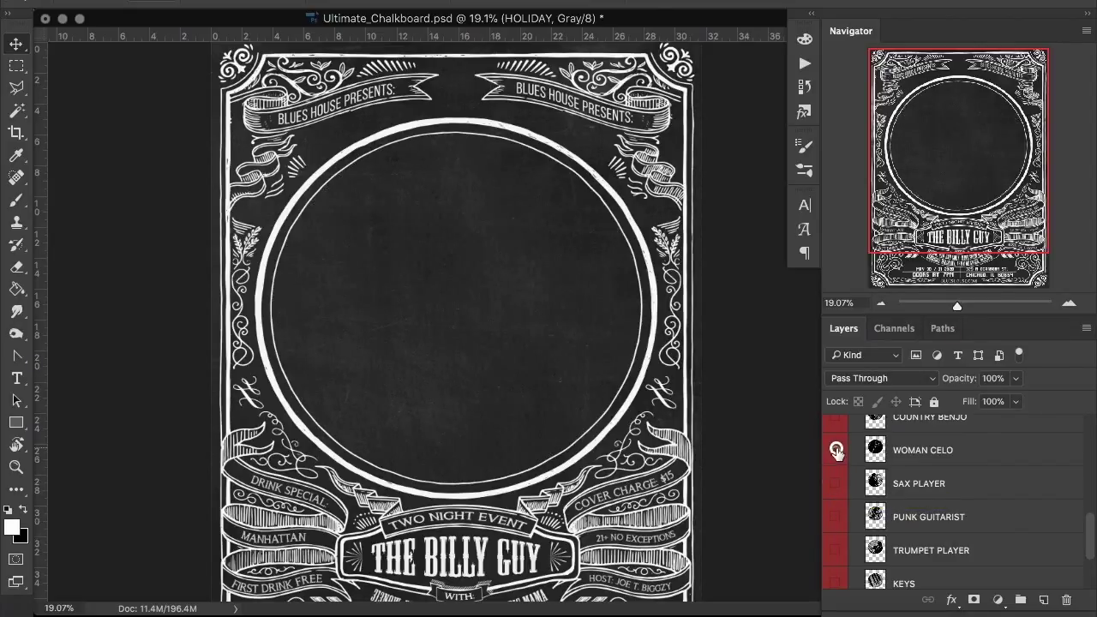
{"action": "left_click", "coordinate": [836, 450]}
{"action": "left_click", "coordinate": [836, 450]}
Preview the COUNTRY BENJO, CONDUCTOR and ACU GUITAR layers, hiding each afterwards.
{"action": "scroll", "coordinate": [840, 463], "scroll_direction": "up", "scroll_amount": 3}
{"action": "scroll", "coordinate": [844, 476], "scroll_direction": "up", "scroll_amount": 1}
{"action": "scroll", "coordinate": [845, 476], "scroll_direction": "up", "scroll_amount": 1}
{"action": "left_click", "coordinate": [832, 537]}
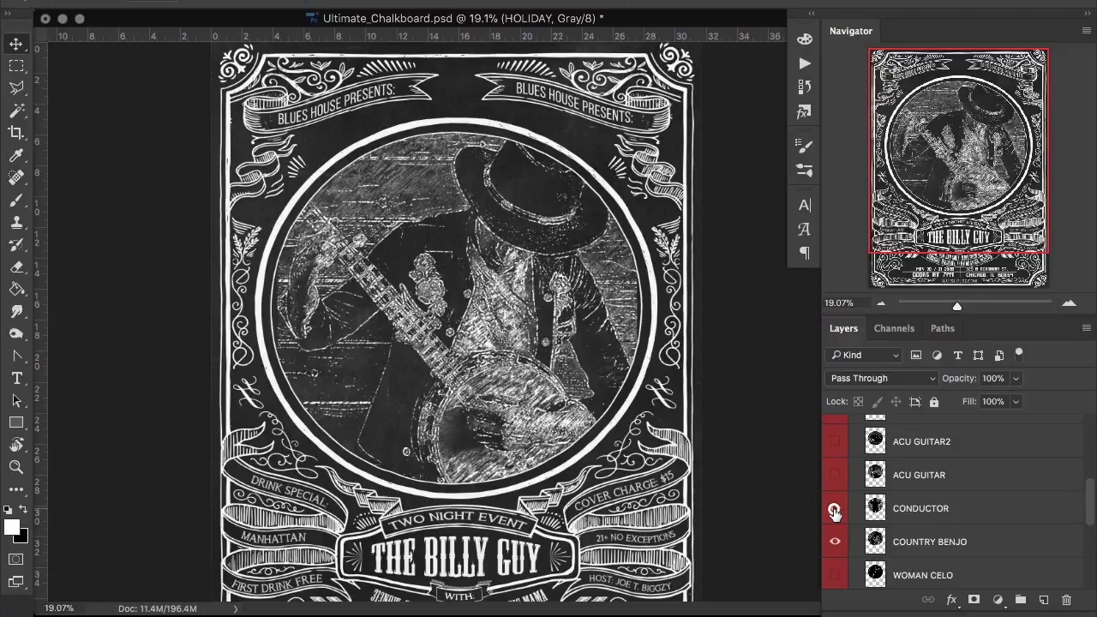
{"action": "left_click", "coordinate": [835, 511]}
{"action": "left_click", "coordinate": [835, 542]}
{"action": "left_click", "coordinate": [836, 509]}
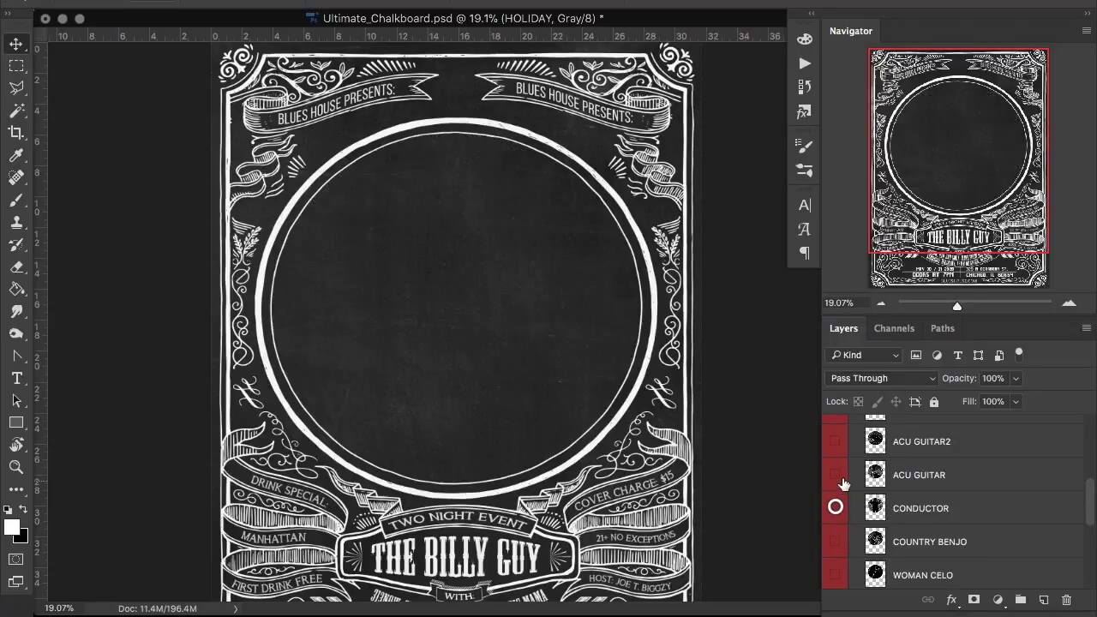
{"action": "left_click", "coordinate": [835, 475]}
{"action": "scroll", "coordinate": [840, 477], "scroll_direction": "up", "scroll_amount": 1}
{"action": "scroll", "coordinate": [839, 476], "scroll_direction": "up", "scroll_amount": 3}
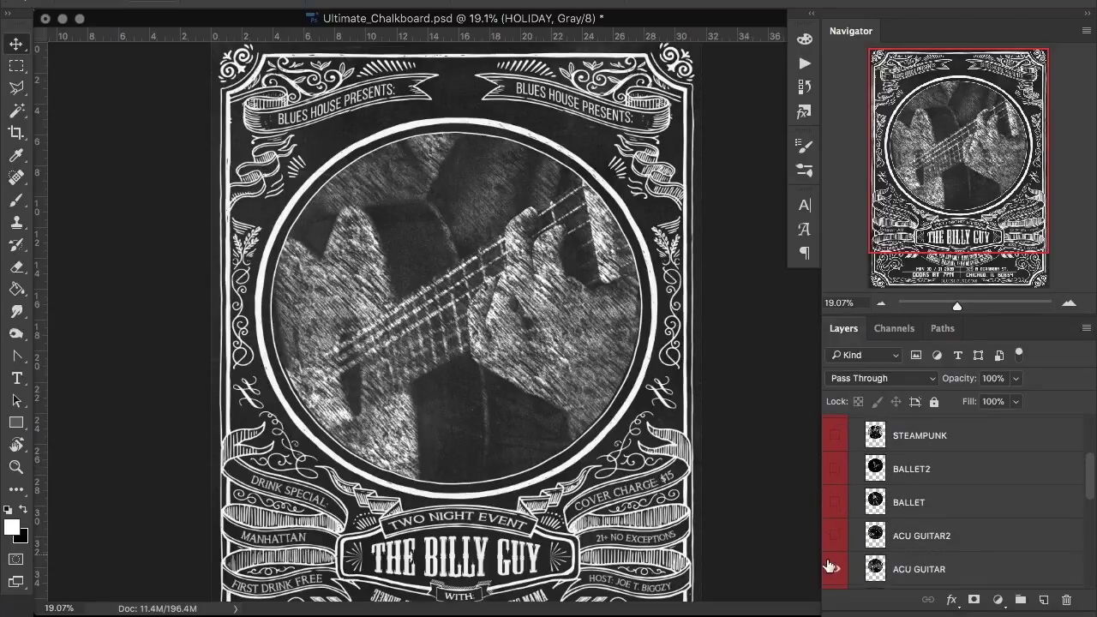
{"action": "left_click", "coordinate": [836, 570]}
Preview the ACU GUITAR2, BALLET, BALLET2 and STEAMPUNK layers, leaving the circle empty.
{"action": "left_click", "coordinate": [834, 537]}
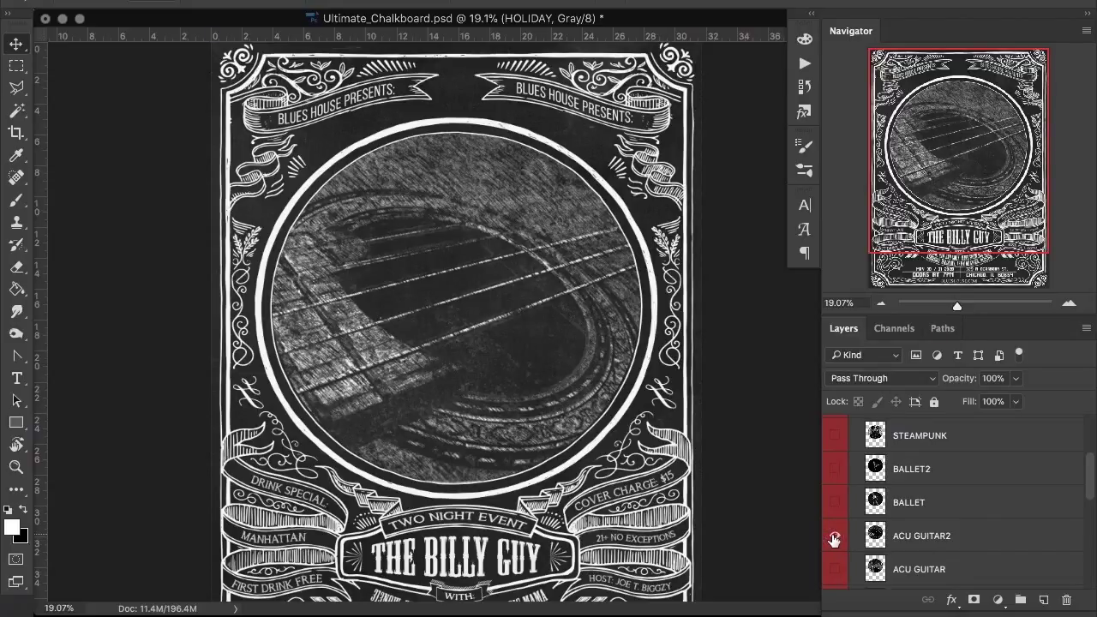
{"action": "left_click", "coordinate": [834, 537]}
{"action": "left_click", "coordinate": [835, 503]}
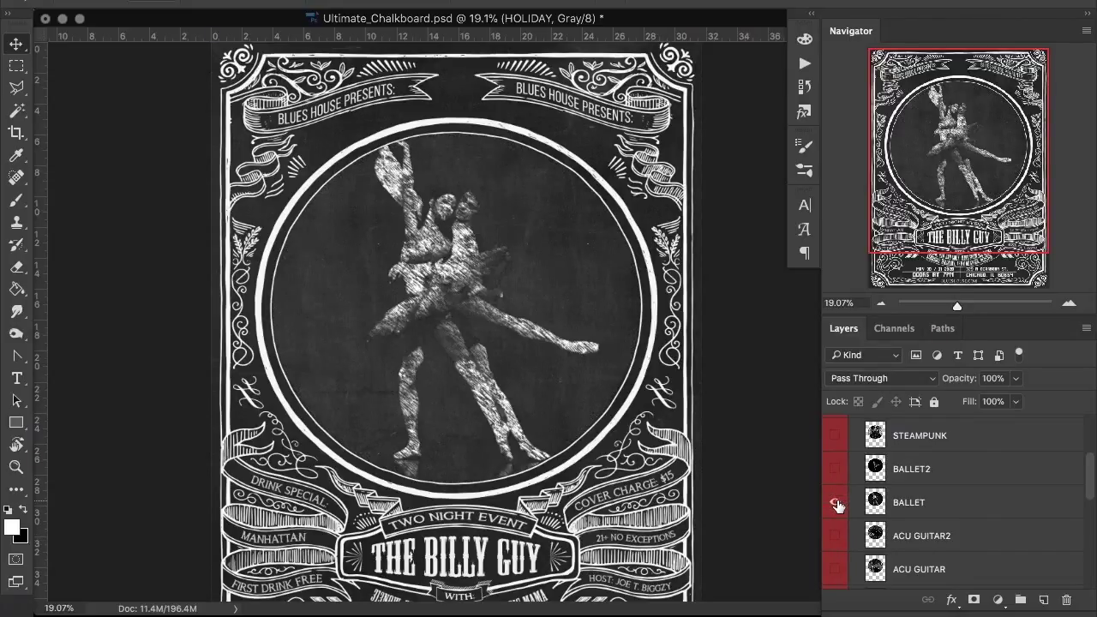
{"action": "left_click", "coordinate": [836, 503]}
{"action": "left_click", "coordinate": [834, 469]}
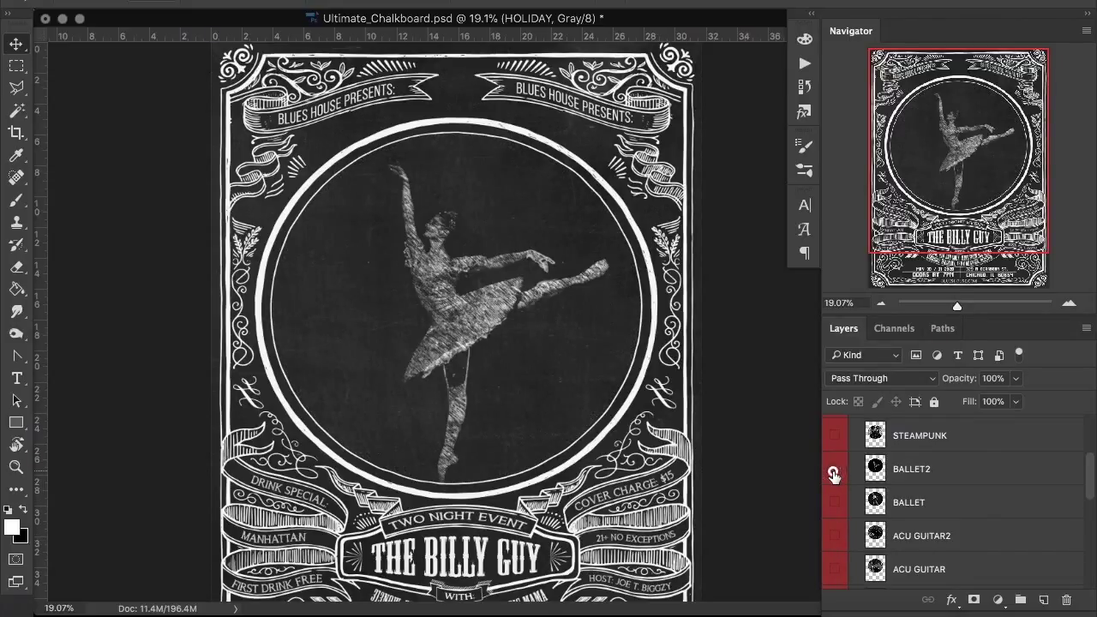
{"action": "left_click", "coordinate": [835, 472]}
{"action": "left_click", "coordinate": [835, 437]}
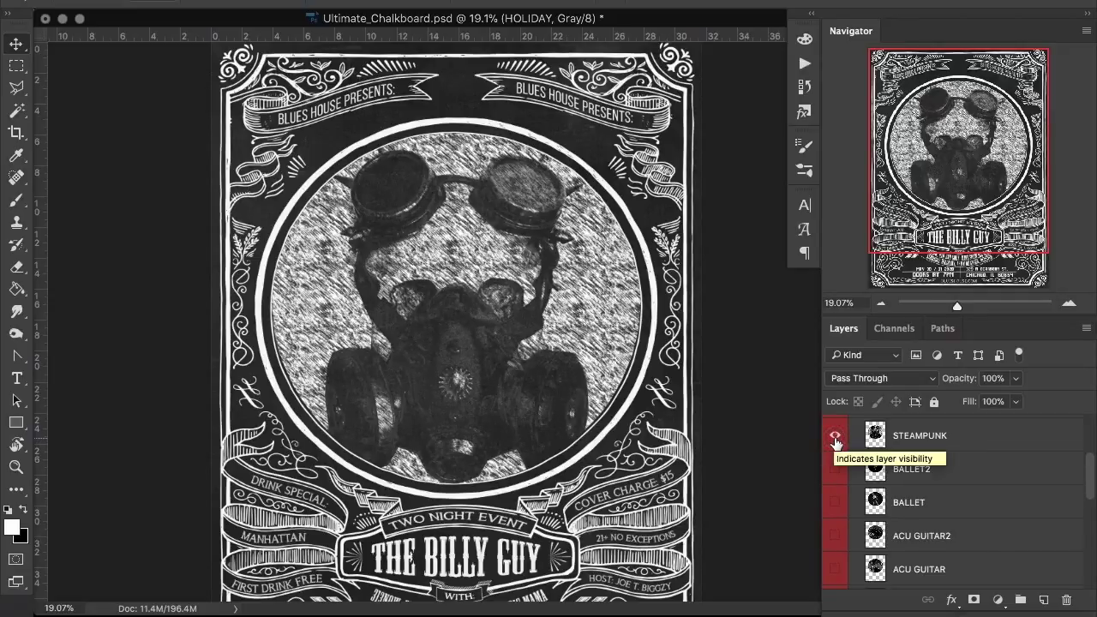
{"action": "left_click", "coordinate": [835, 438]}
{"action": "scroll", "coordinate": [840, 497], "scroll_direction": "down", "scroll_amount": 10}
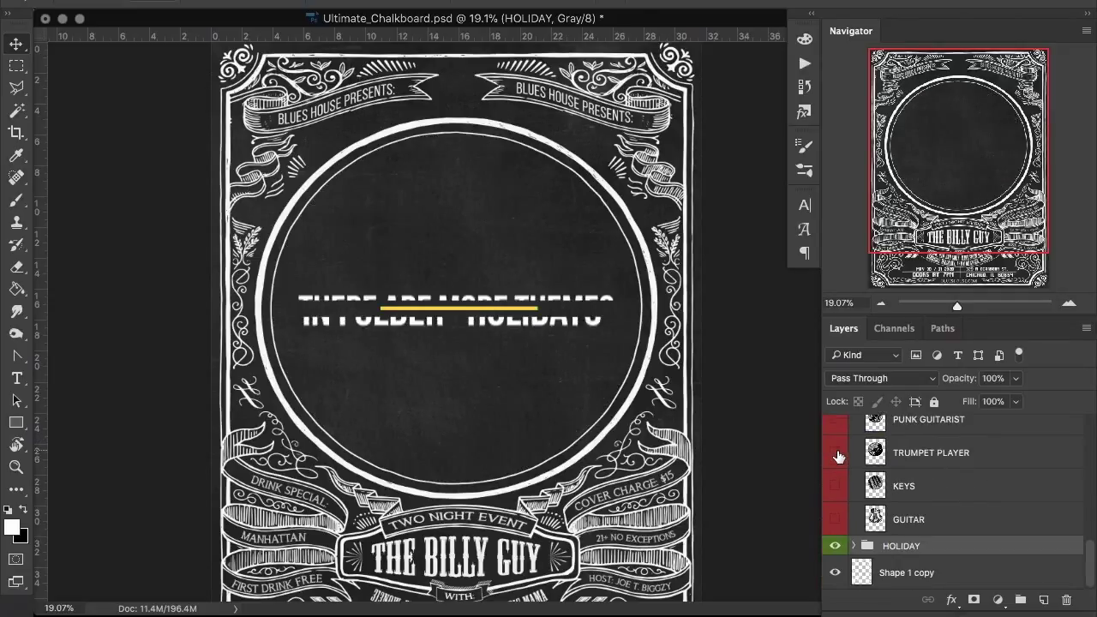
Expand the HOLIDAY group and preview the PUMPKIN, US SOILDIER and SHAMROCK images.
{"action": "left_click", "coordinate": [852, 547]}
{"action": "scroll", "coordinate": [849, 531], "scroll_direction": "down", "scroll_amount": 5}
{"action": "left_click", "coordinate": [835, 540]}
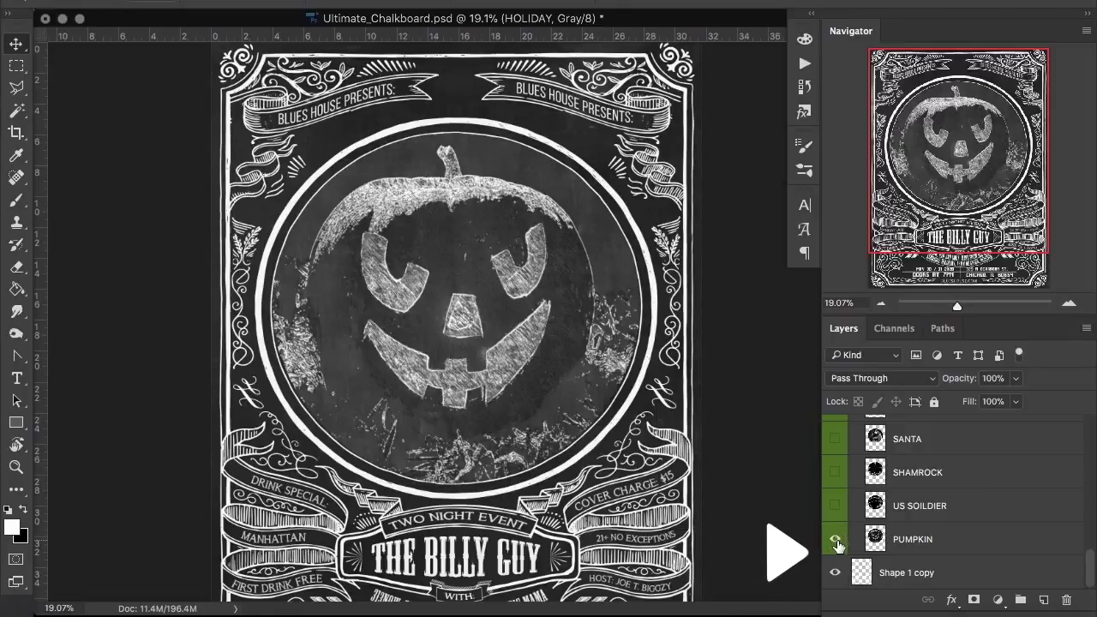
{"action": "left_click", "coordinate": [835, 539]}
{"action": "left_click", "coordinate": [833, 508]}
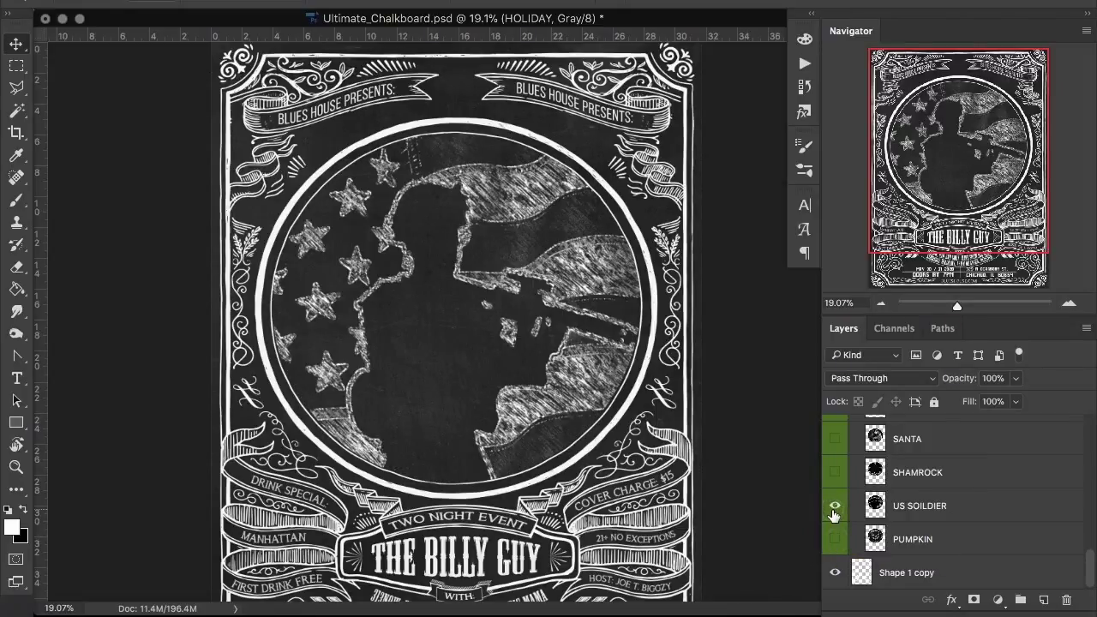
{"action": "left_click", "coordinate": [834, 506]}
{"action": "left_click", "coordinate": [833, 472]}
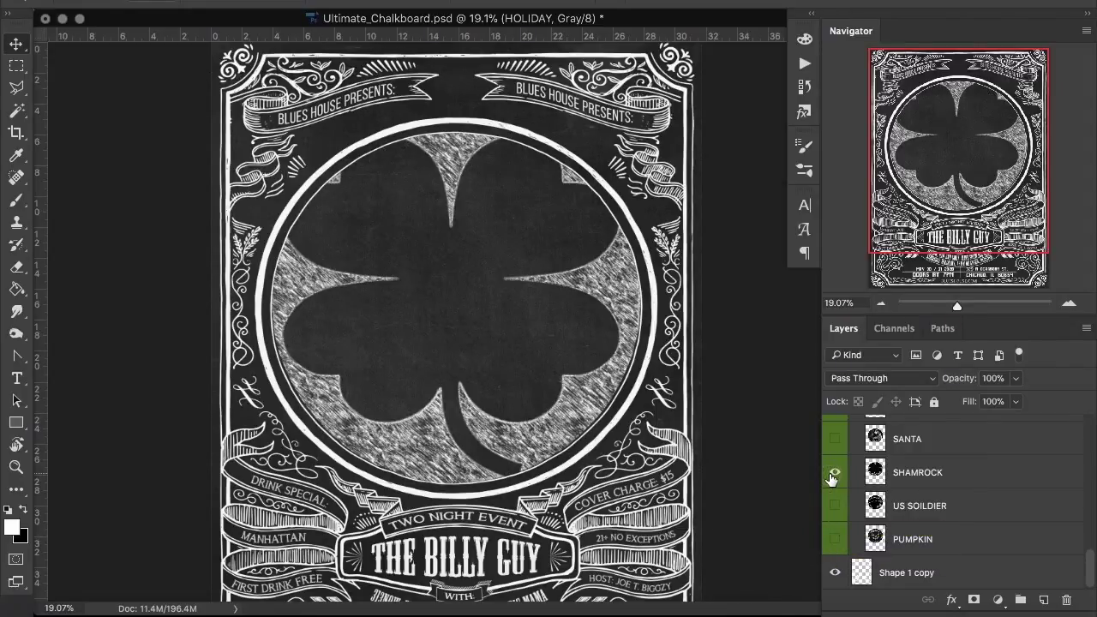
{"action": "left_click", "coordinate": [834, 472]}
Preview the SANTA and US EAGLE illustrations, hiding each afterwards.
{"action": "left_click", "coordinate": [834, 439]}
{"action": "scroll", "coordinate": [834, 446], "scroll_direction": "up", "scroll_amount": 2}
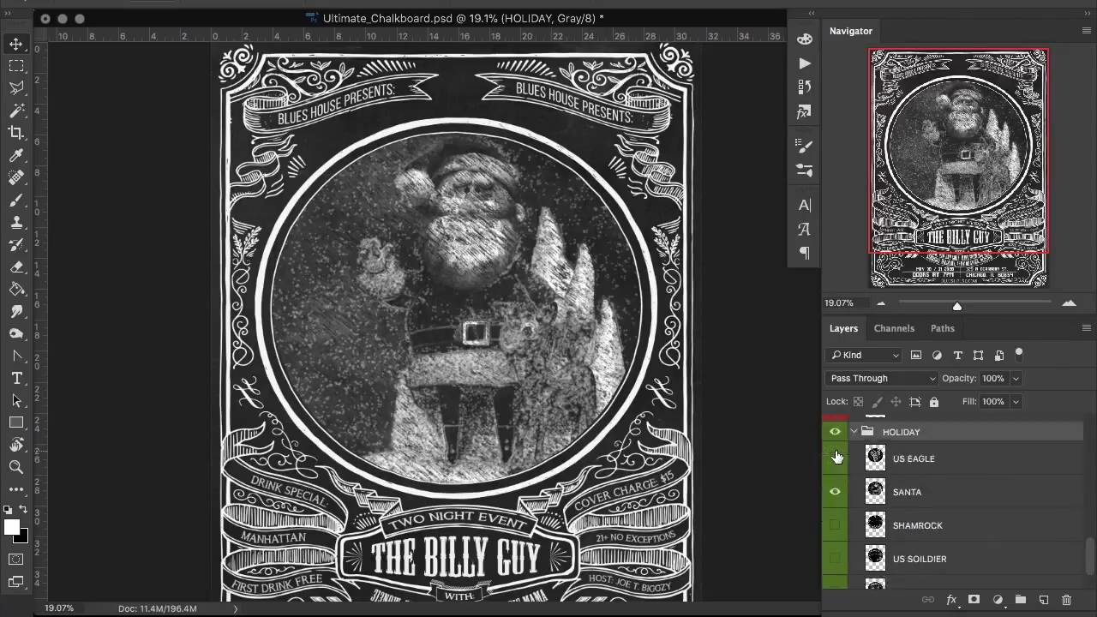
{"action": "scroll", "coordinate": [836, 515], "scroll_direction": "up", "scroll_amount": 3}
{"action": "left_click", "coordinate": [833, 564]}
{"action": "left_click", "coordinate": [834, 530]}
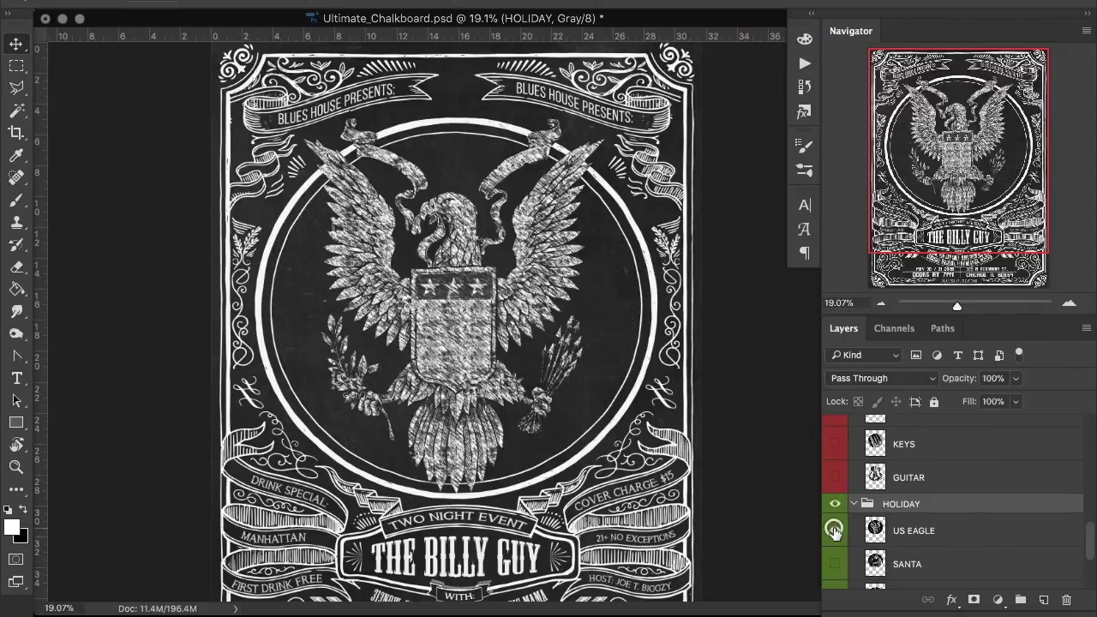
{"action": "left_click", "coordinate": [834, 532]}
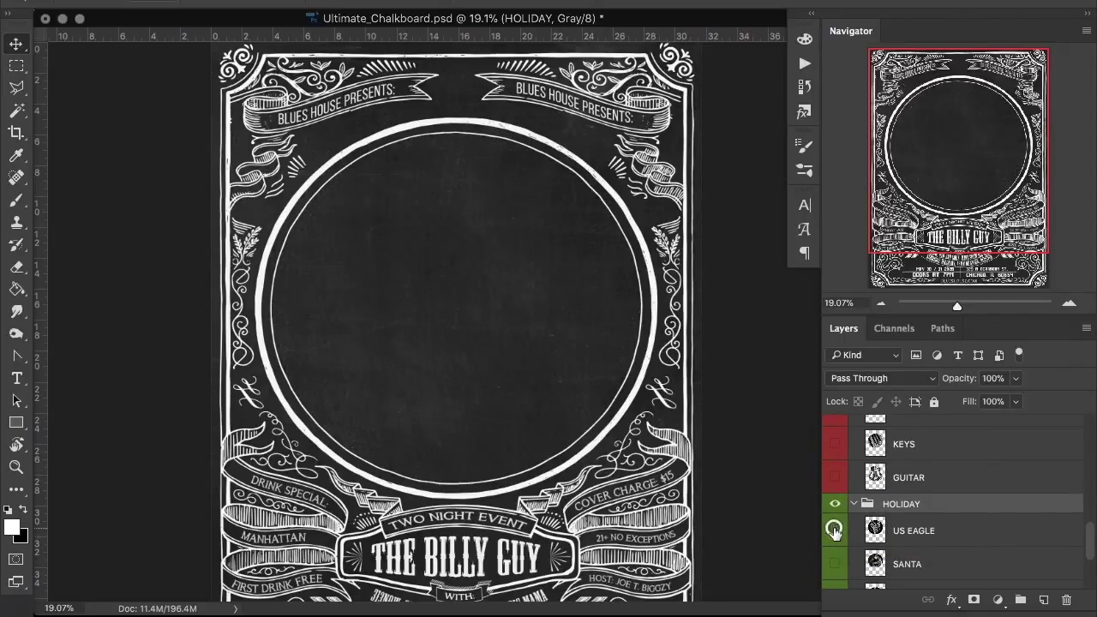
{"action": "scroll", "coordinate": [836, 533], "scroll_direction": "up", "scroll_amount": 2}
Show the TRUMPET PLAYER layer and change the top banner to FRIDAY 12TH 8PM.
{"action": "left_click", "coordinate": [836, 486]}
{"action": "scroll", "coordinate": [686, 429], "scroll_direction": "down", "scroll_amount": 1}
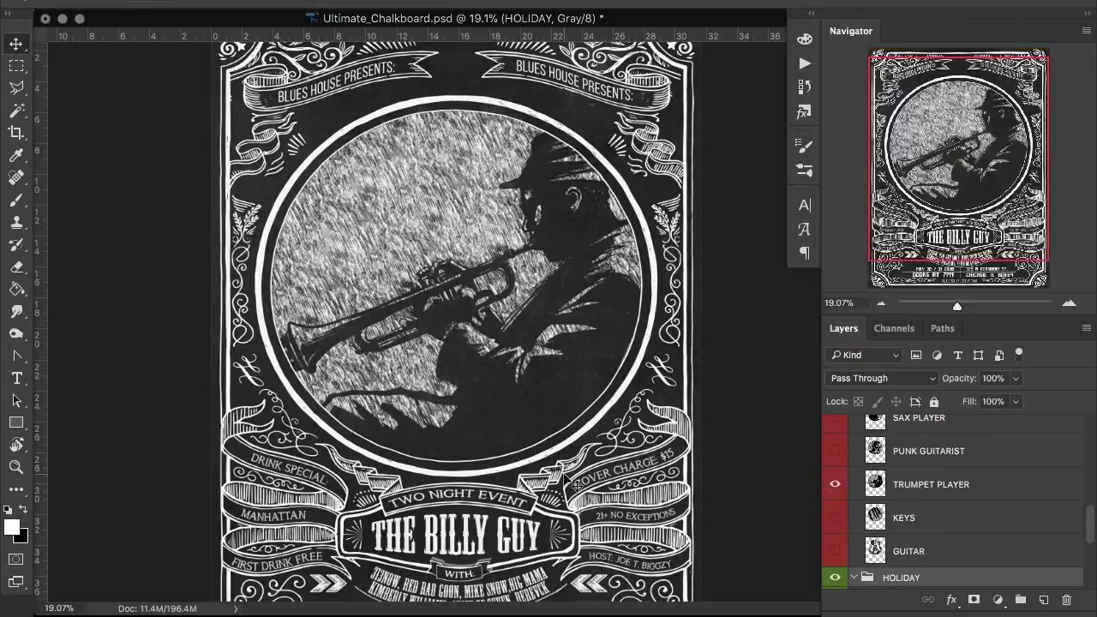
{"action": "scroll", "coordinate": [576, 484], "scroll_direction": "down", "scroll_amount": 1}
{"action": "key", "text": "t"}
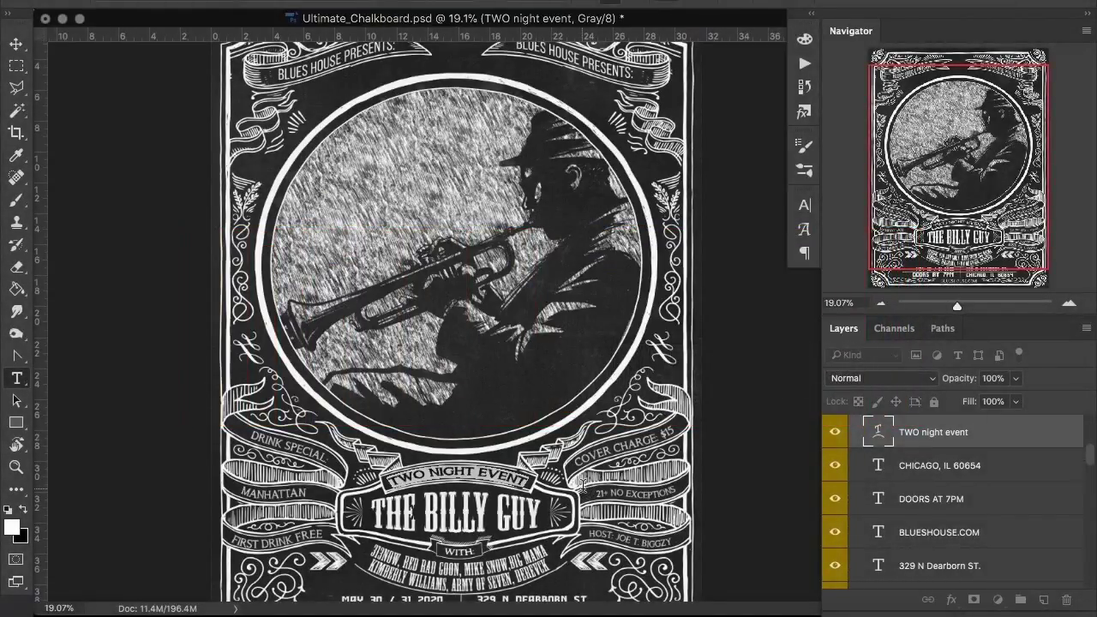
{"action": "type", "text": "FRIDAY "}
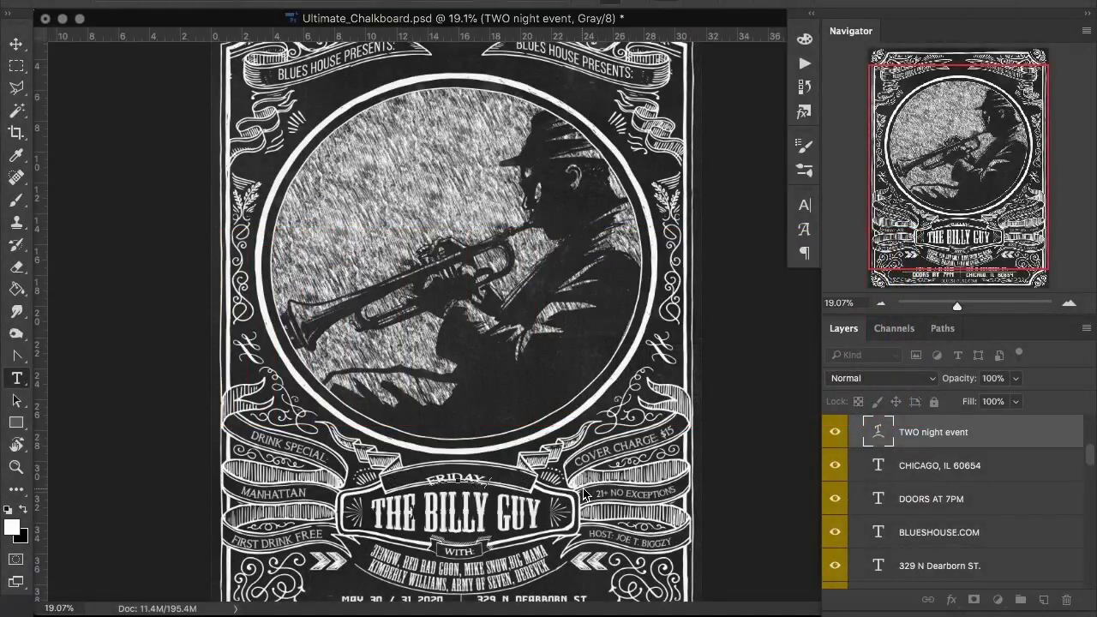
{"action": "type", "text": "12TH"}
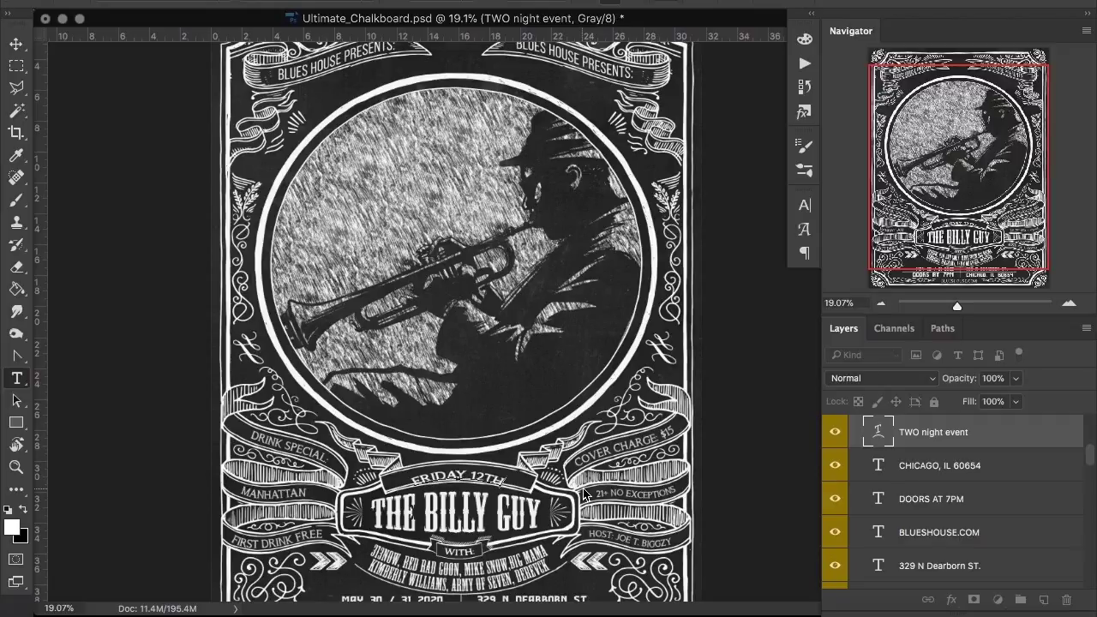
{"action": "type", "text": " 8PM"}
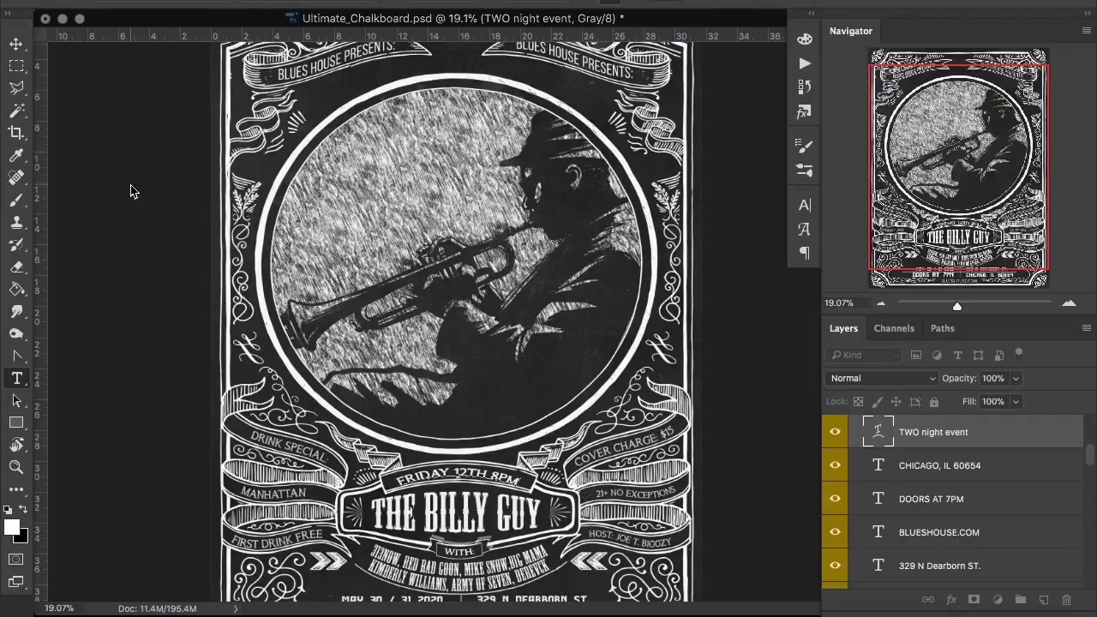
{"action": "left_click", "coordinate": [26, 55]}
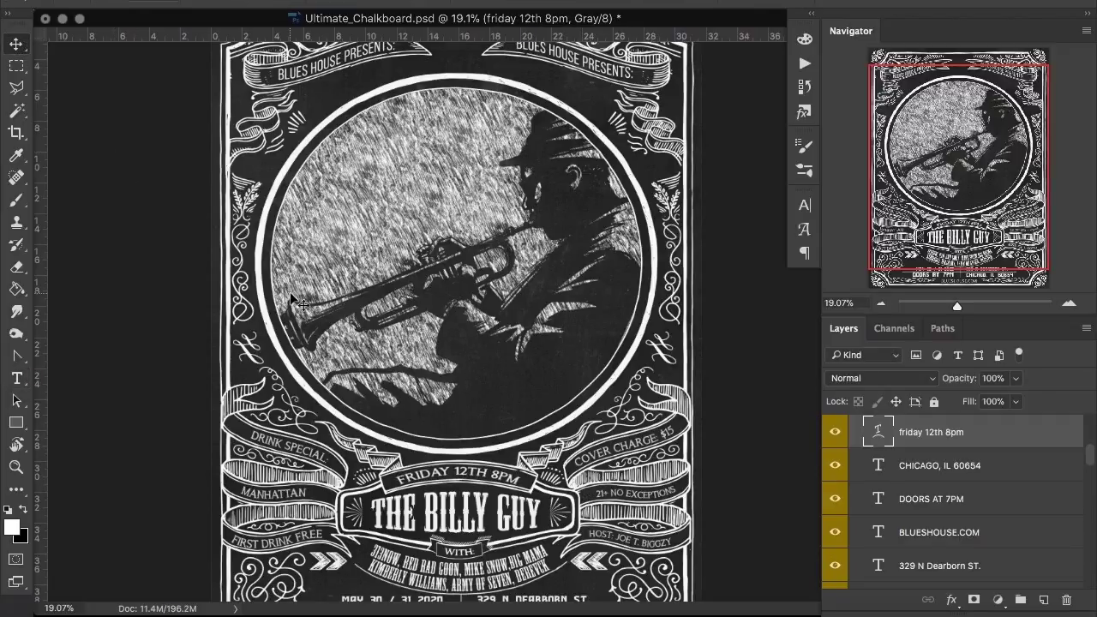
Retype the THE BILLY GUY headline as JACK THE TUBE and zoom in.
{"action": "key", "text": "t"}
{"action": "left_click", "coordinate": [375, 510]}
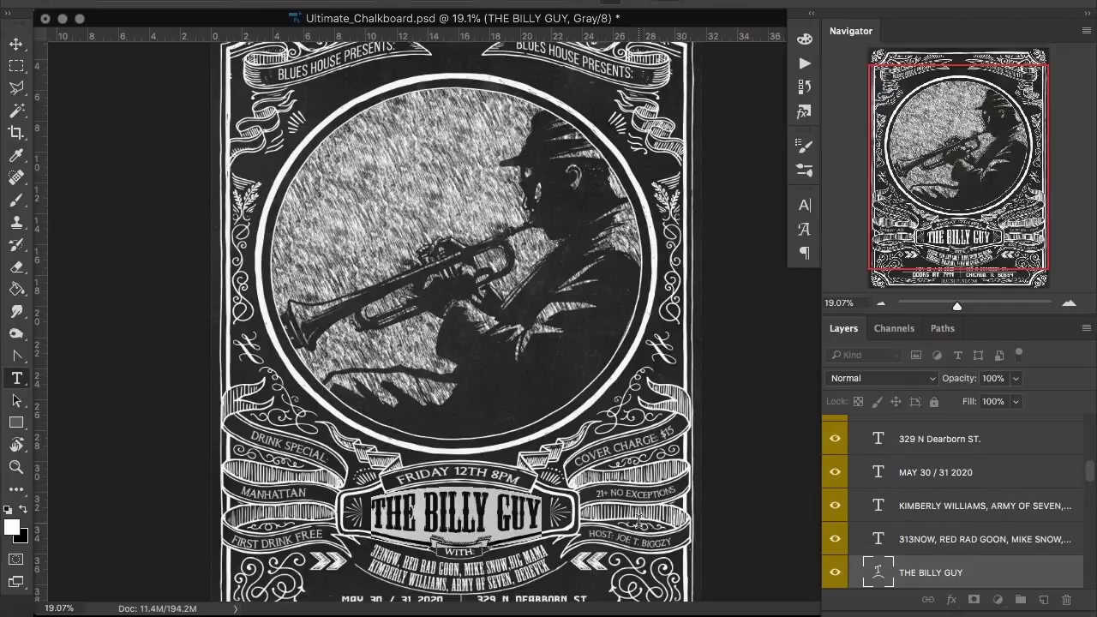
{"action": "type", "text": "JAC"}
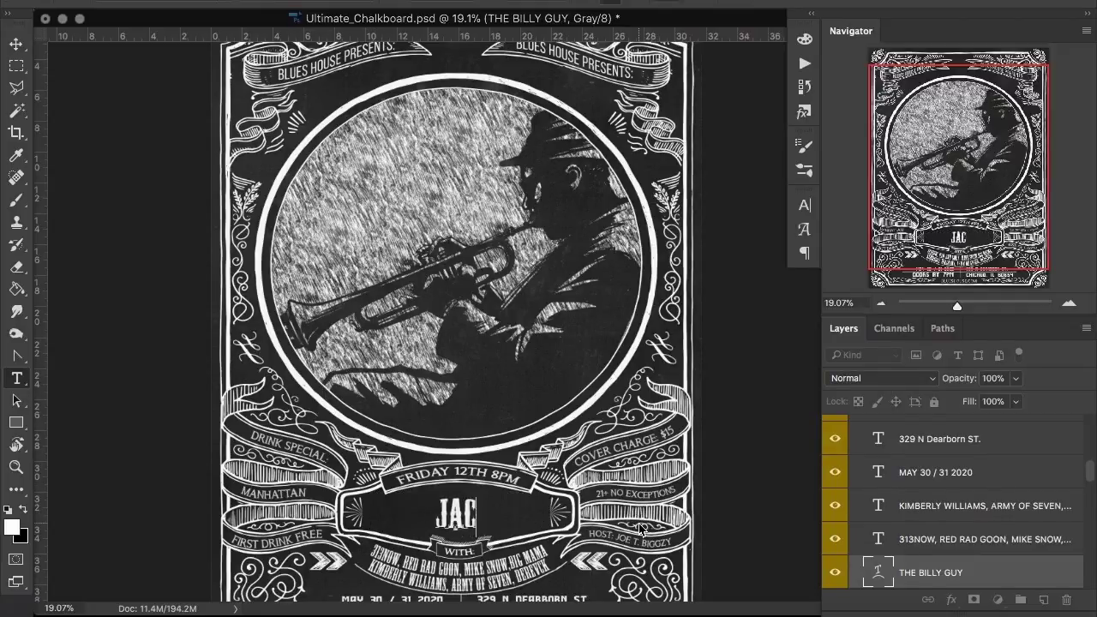
{"action": "type", "text": "K THE "}
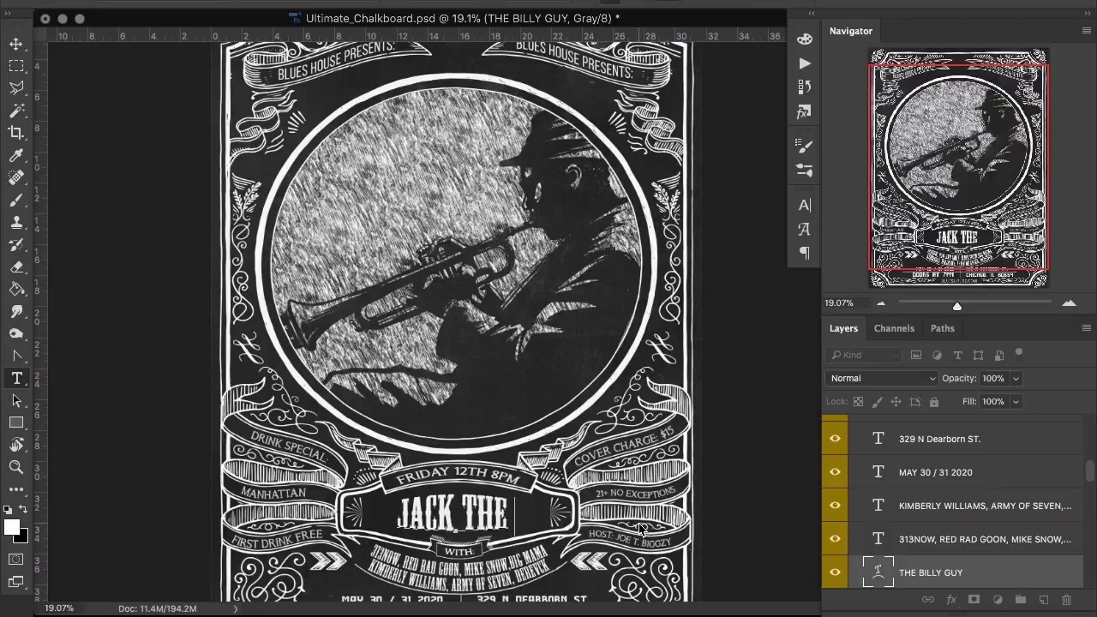
{"action": "type", "text": "TUBE"}
{"action": "left_click", "coordinate": [17, 45]}
{"action": "scroll", "coordinate": [441, 283], "scroll_direction": "down", "scroll_amount": 2}
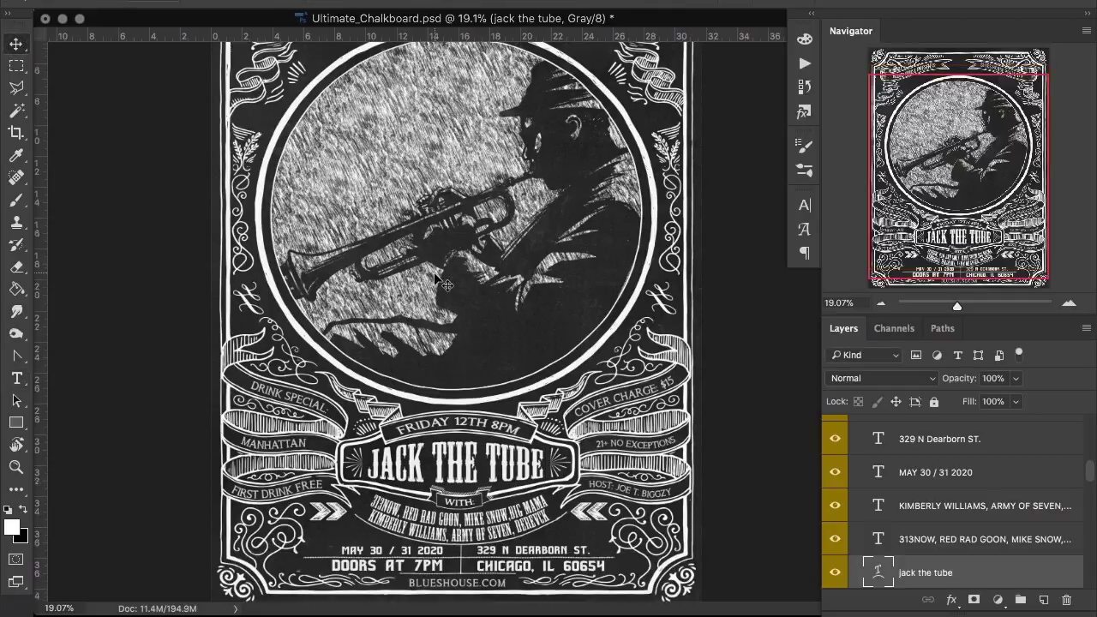
{"action": "scroll", "coordinate": [452, 505], "scroll_direction": "up", "scroll_amount": 3}
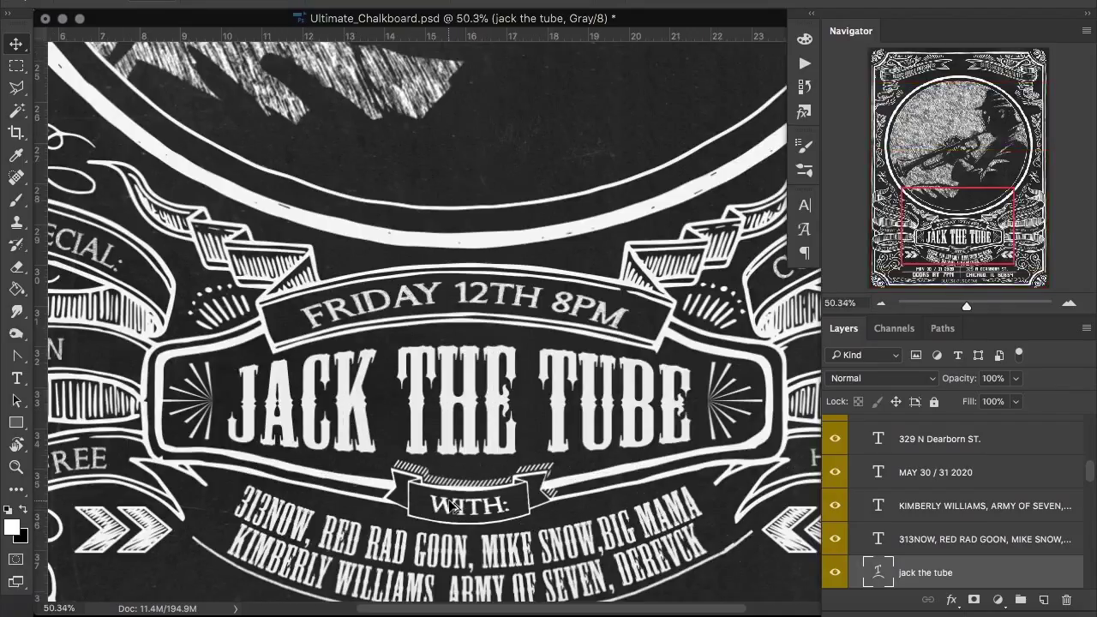
{"action": "scroll", "coordinate": [455, 509], "scroll_direction": "up", "scroll_amount": 1}
{"action": "scroll", "coordinate": [379, 505], "scroll_direction": "up", "scroll_amount": 3}
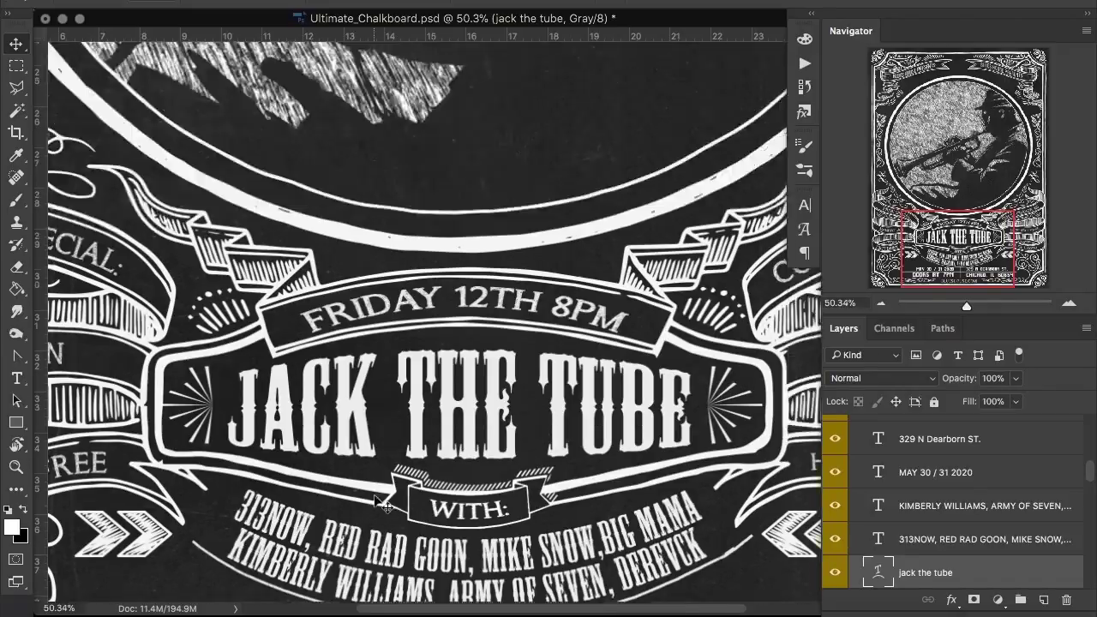
{"action": "scroll", "coordinate": [379, 506], "scroll_direction": "up", "scroll_amount": 5}
{"action": "scroll", "coordinate": [379, 505], "scroll_direction": "up", "scroll_amount": 5}
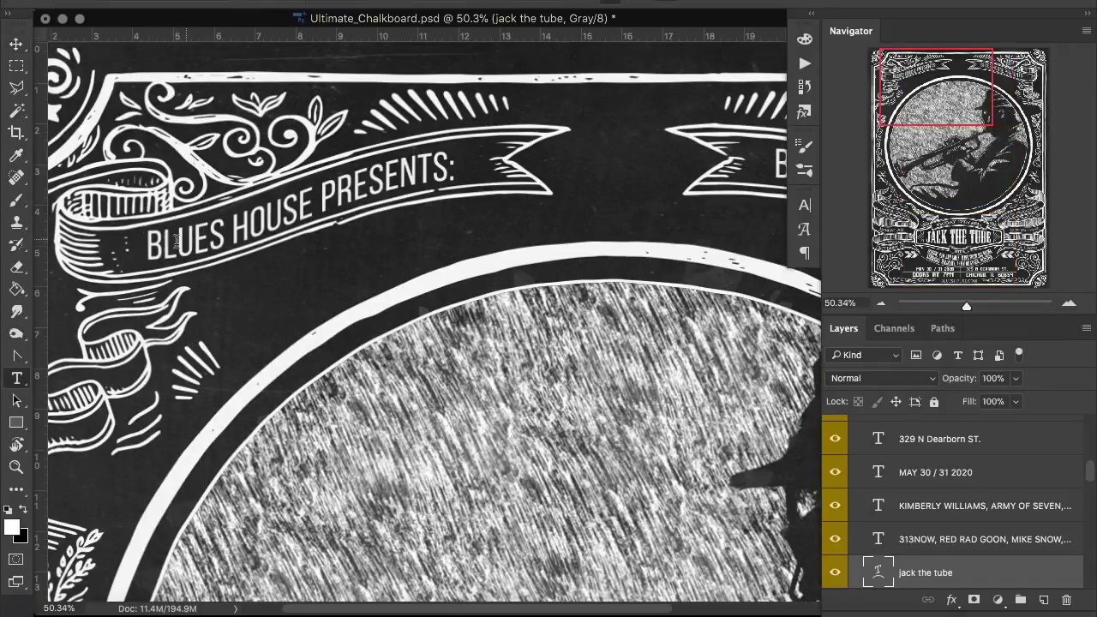
Change the left banner text to SCARABUS MUSIC PREENTS:.
{"action": "key", "text": "t"}
{"action": "left_click_drag", "start_coordinate": [147, 246], "coordinate": [507, 198]}
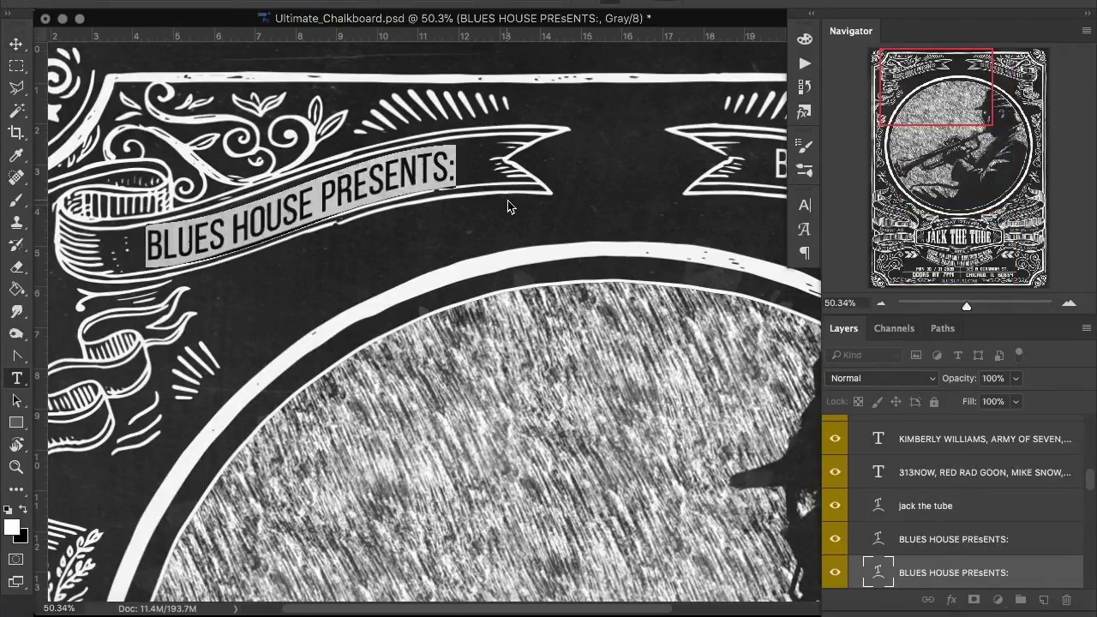
{"action": "type", "text": "SCARABUS"}
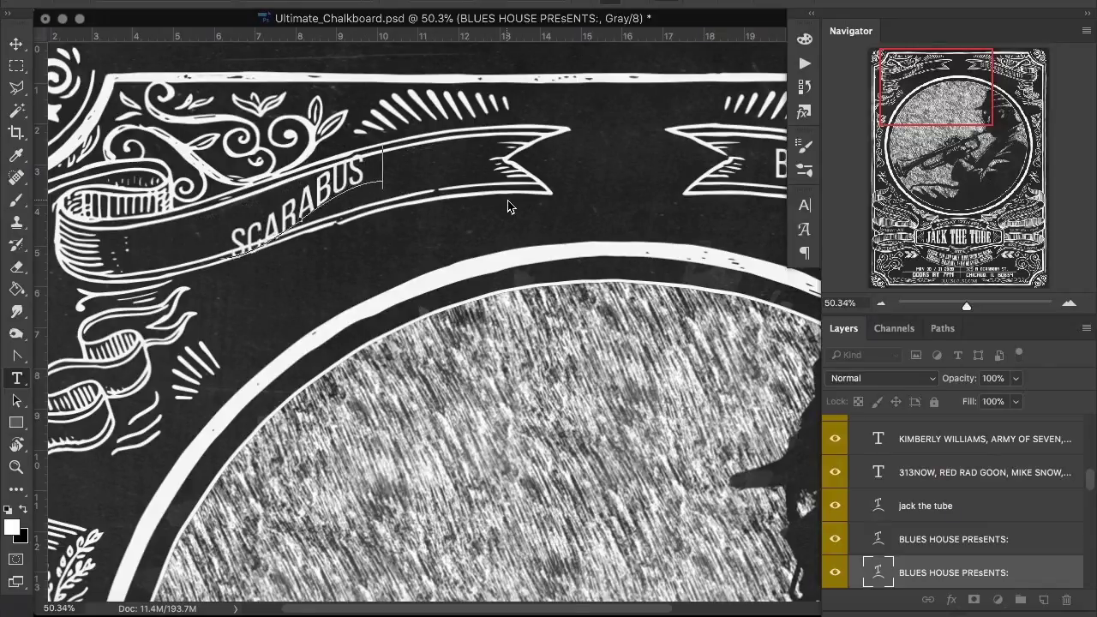
{"action": "type", "text": " MUSIC PREENTS:"}
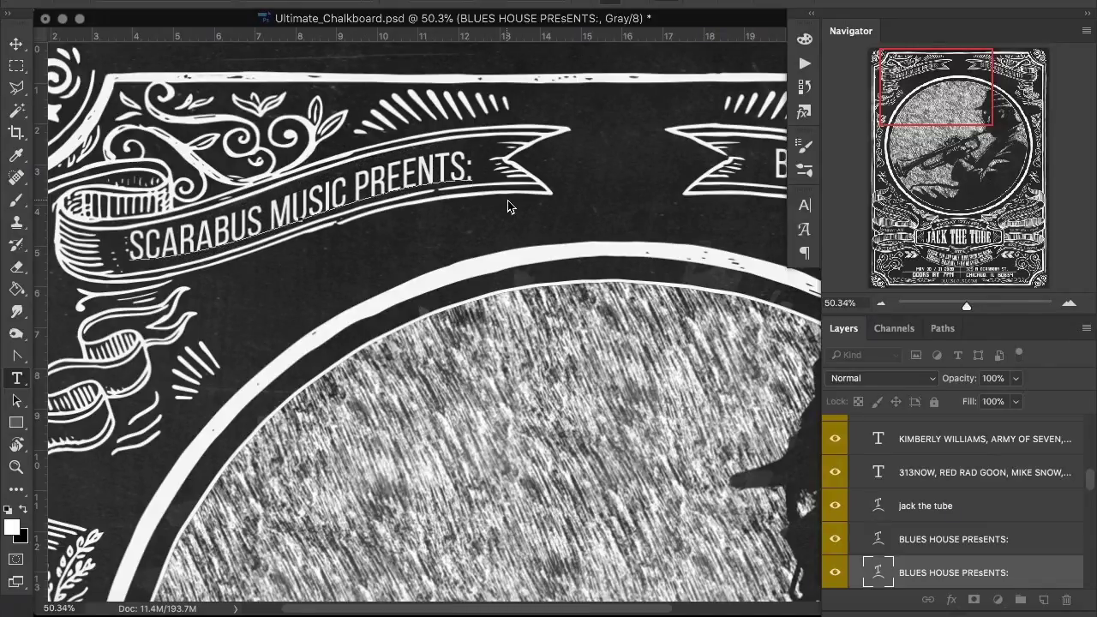
{"action": "left_click", "coordinate": [15, 34]}
{"action": "scroll", "coordinate": [411, 325], "scroll_direction": "right", "scroll_amount": 10}
Retype the right banner as 24TH ANNUAL EVENT: with a -78 Rise warp, nudged right.
{"action": "key", "text": "t"}
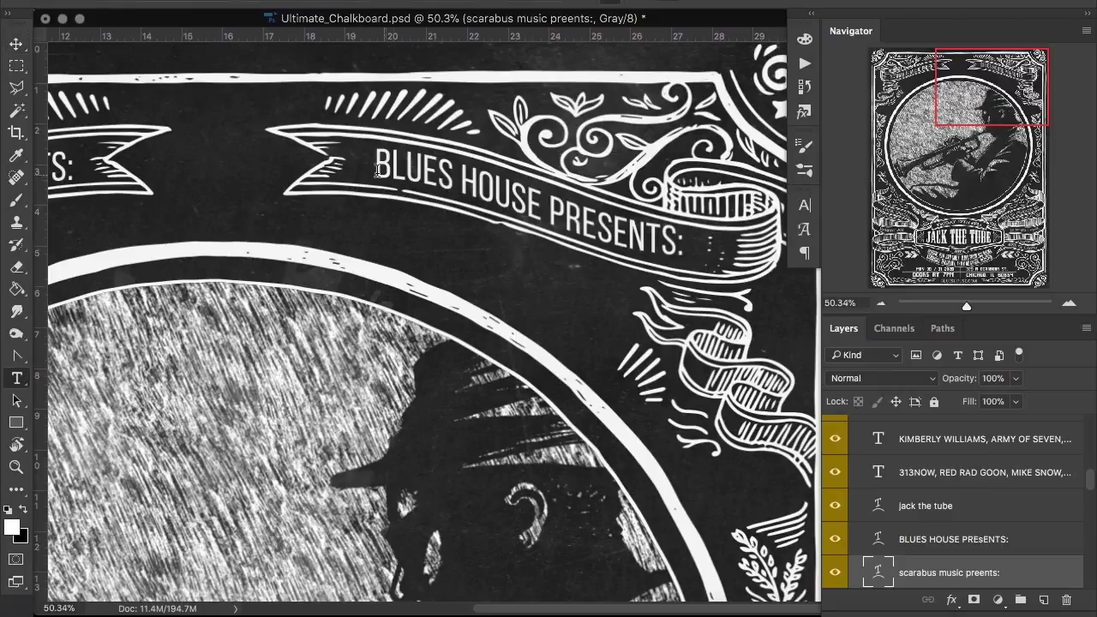
{"action": "left_click_drag", "start_coordinate": [376, 167], "coordinate": [757, 230]}
{"action": "key", "text": "BackSpace"}
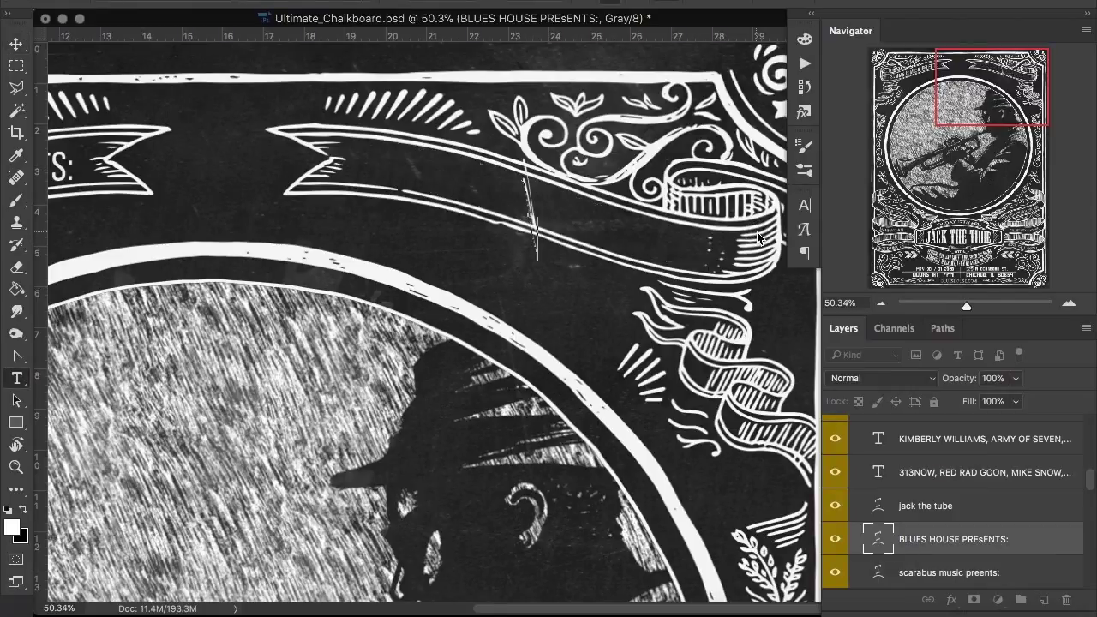
{"action": "type", "text": "24TH ANNUAL EVENT"}
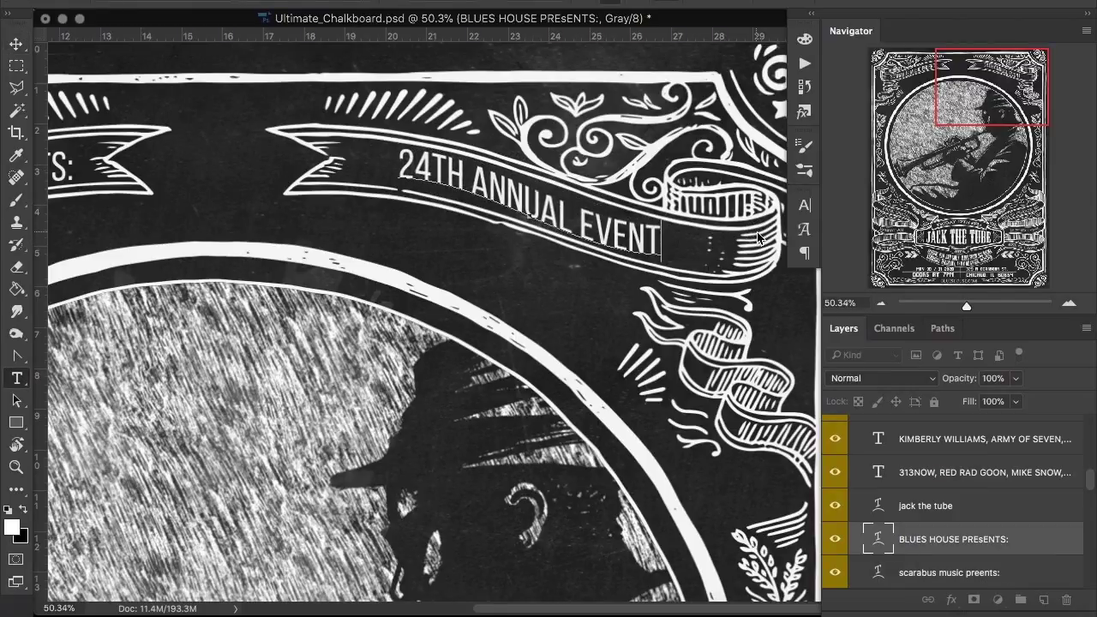
{"action": "type", "text": ":"}
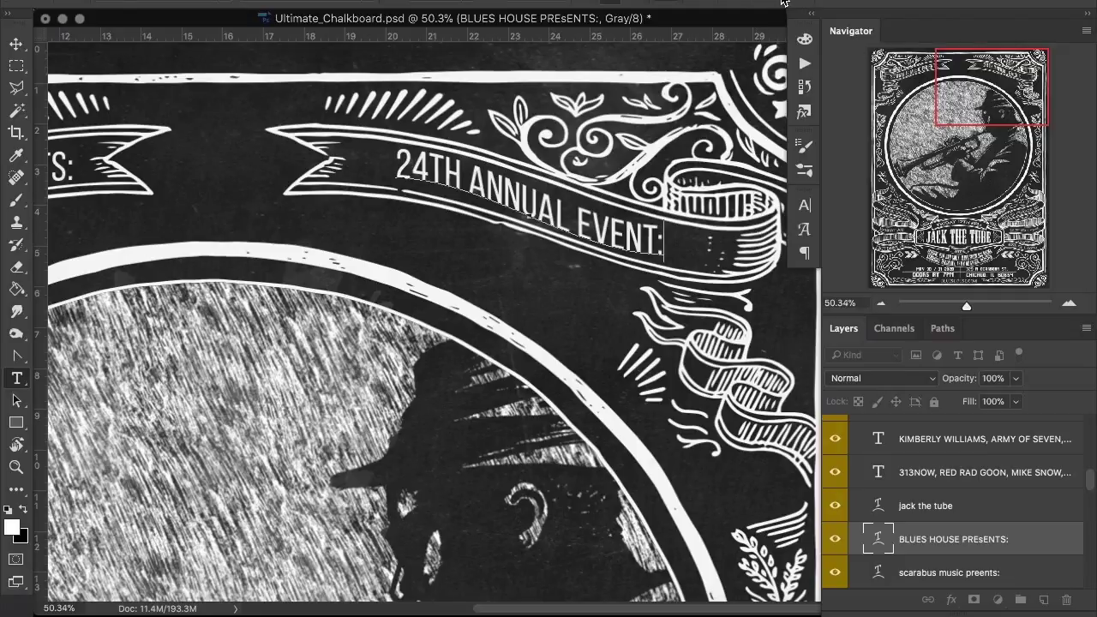
{"action": "left_click", "coordinate": [701, 1]}
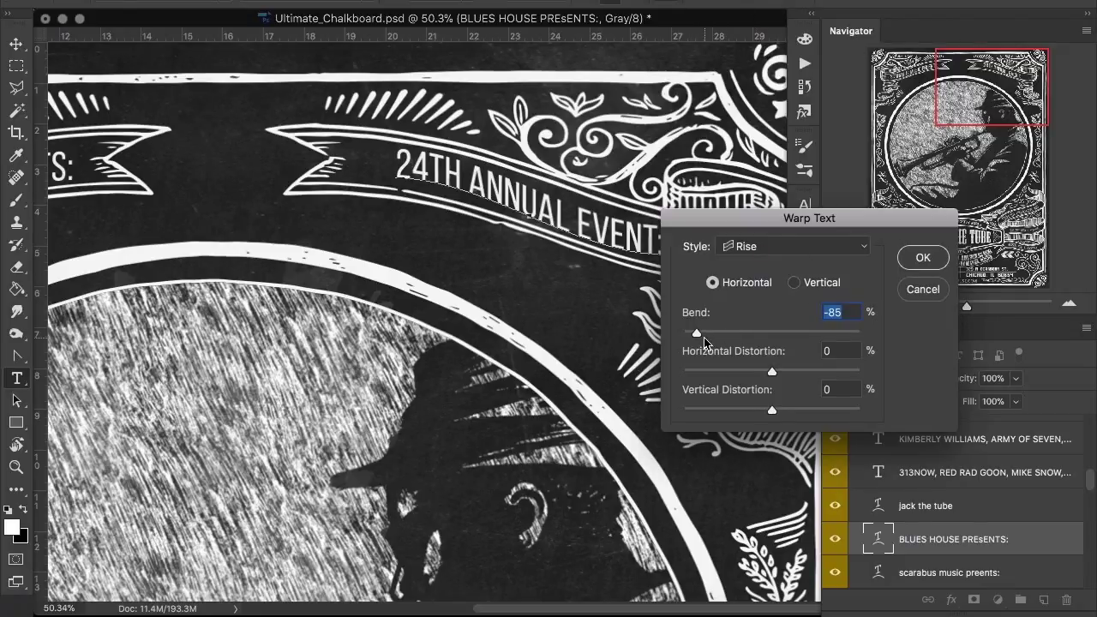
{"action": "left_click_drag", "start_coordinate": [696, 333], "coordinate": [703, 333]}
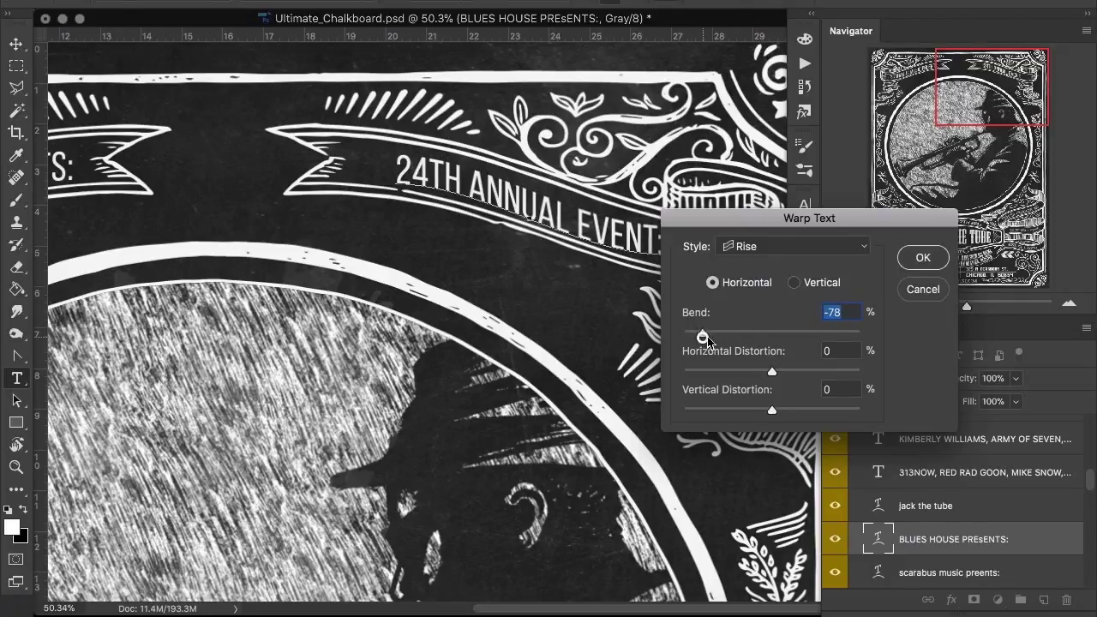
{"action": "left_click", "coordinate": [923, 257]}
{"action": "left_click", "coordinate": [16, 44]}
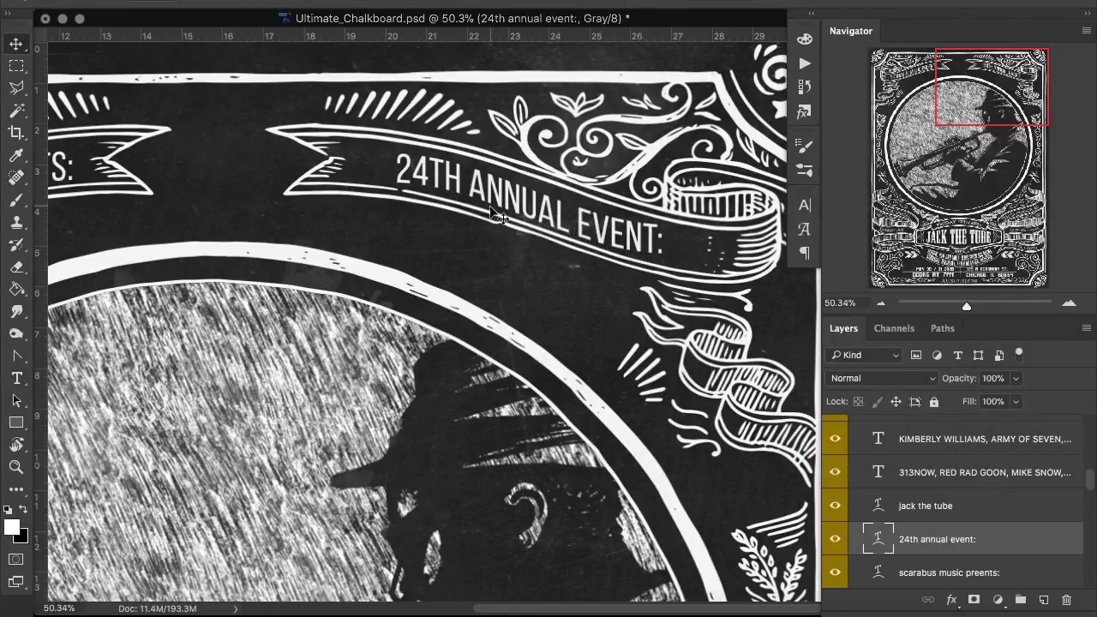
{"action": "key", "text": "Right"}
{"action": "key", "text": "Right"}
{"action": "key", "text": "Right"}
Replace MANHATTAN with MILLER LIGHT and FIRST DRINK FREE with COORS LIGHT.
{"action": "left_click_drag", "start_coordinate": [892, 224], "coordinate": [926, 229]}
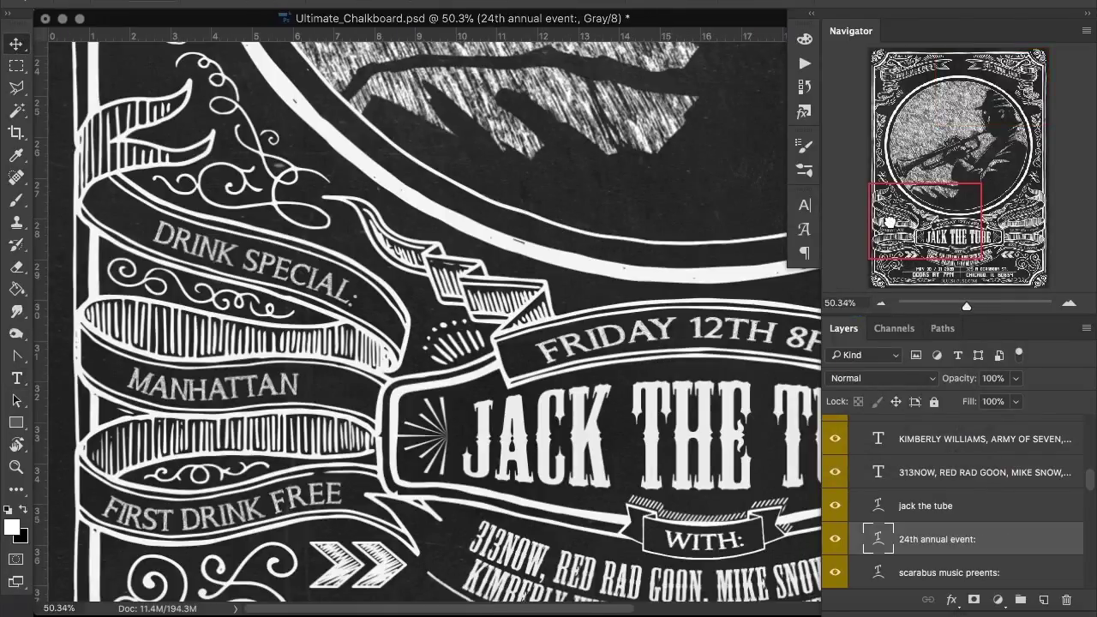
{"action": "key", "text": "t"}
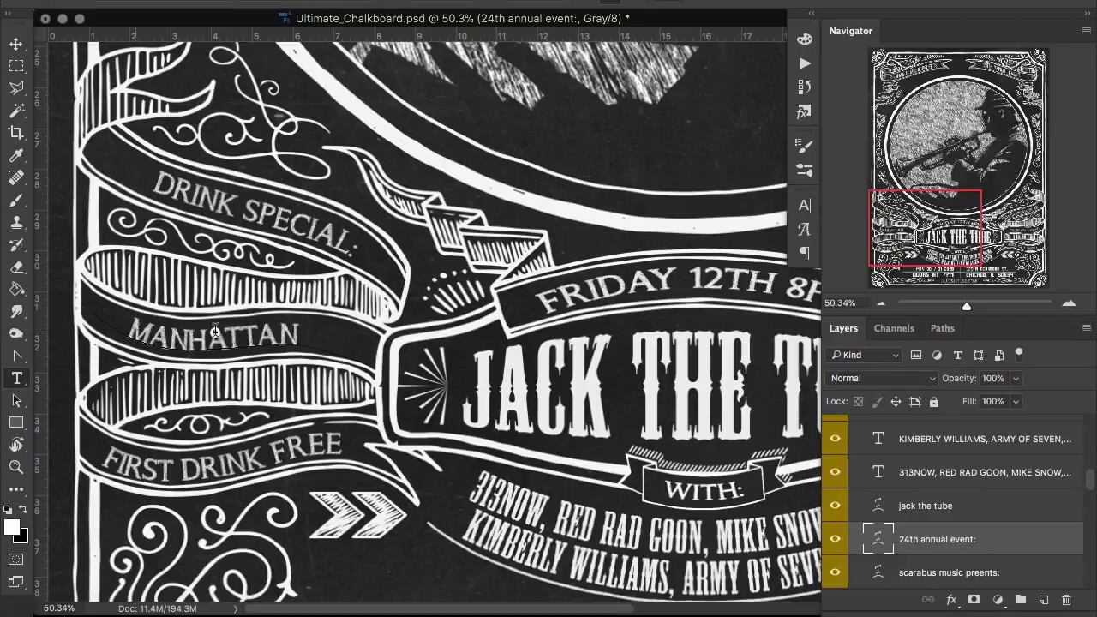
{"action": "double_click", "coordinate": [214, 336]}
{"action": "type", "text": "MILL"}
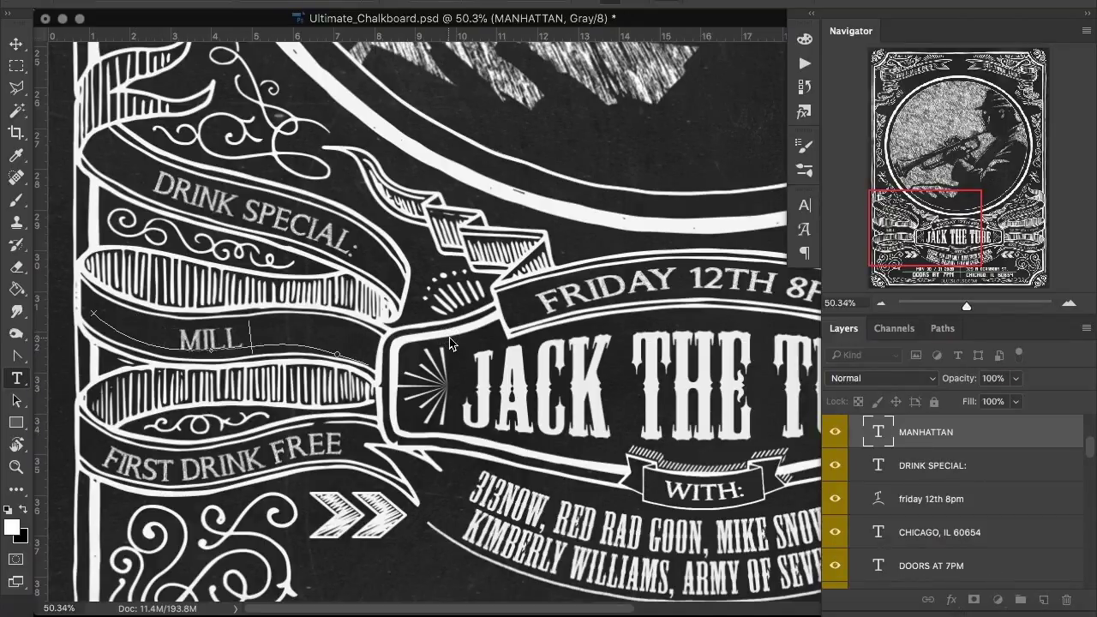
{"action": "type", "text": "ER LIGHT"}
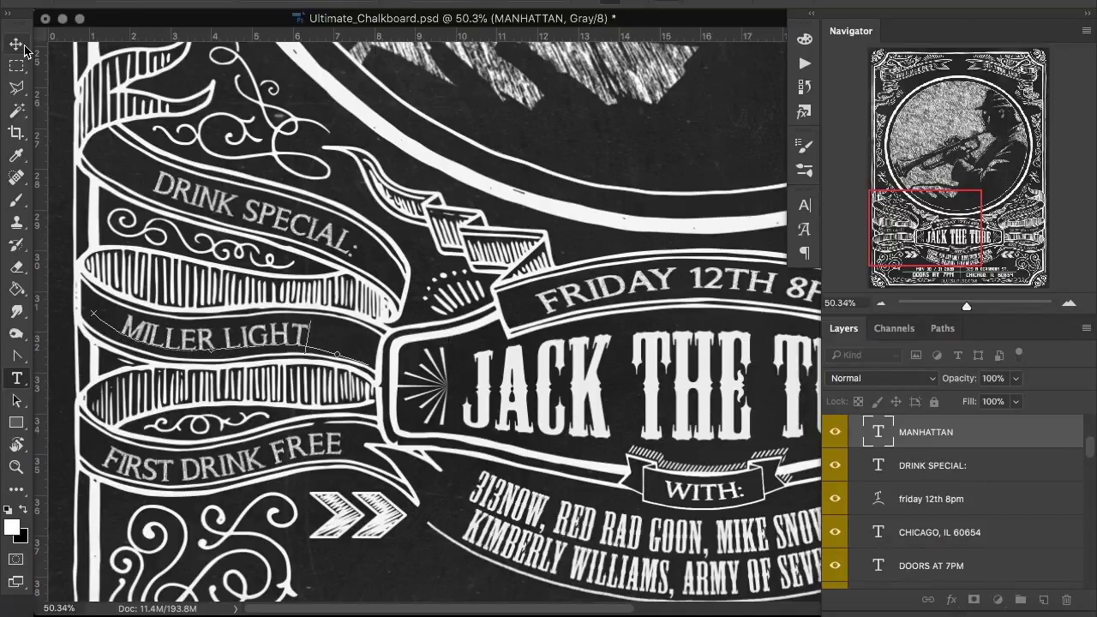
{"action": "key", "text": "ctrl+Return"}
{"action": "left_click_drag", "start_coordinate": [106, 460], "coordinate": [406, 450]}
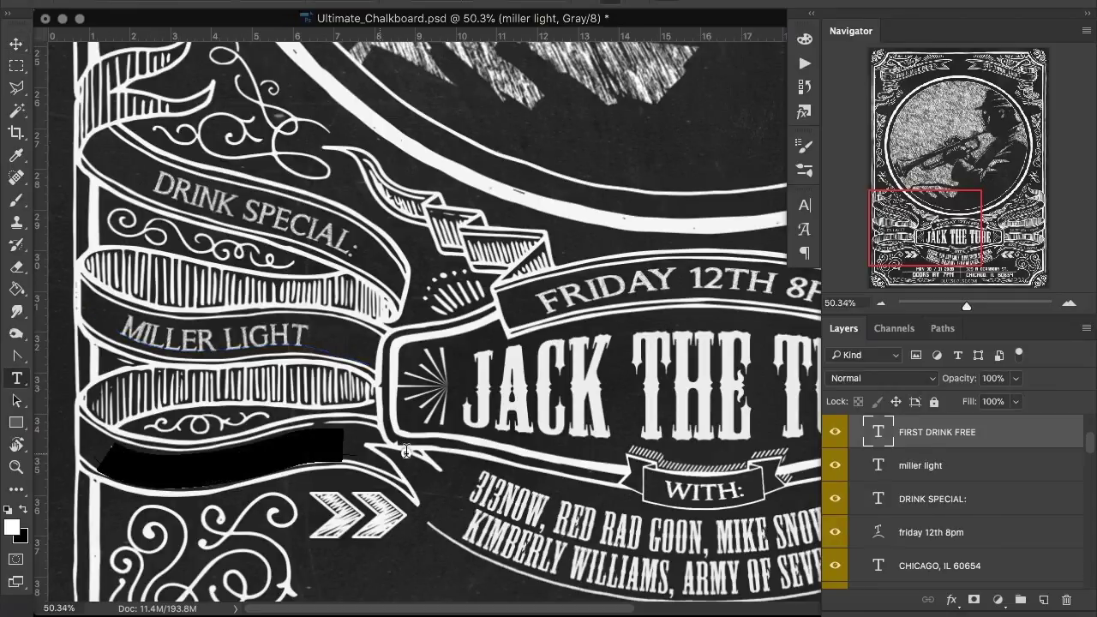
{"action": "type", "text": "COO"}
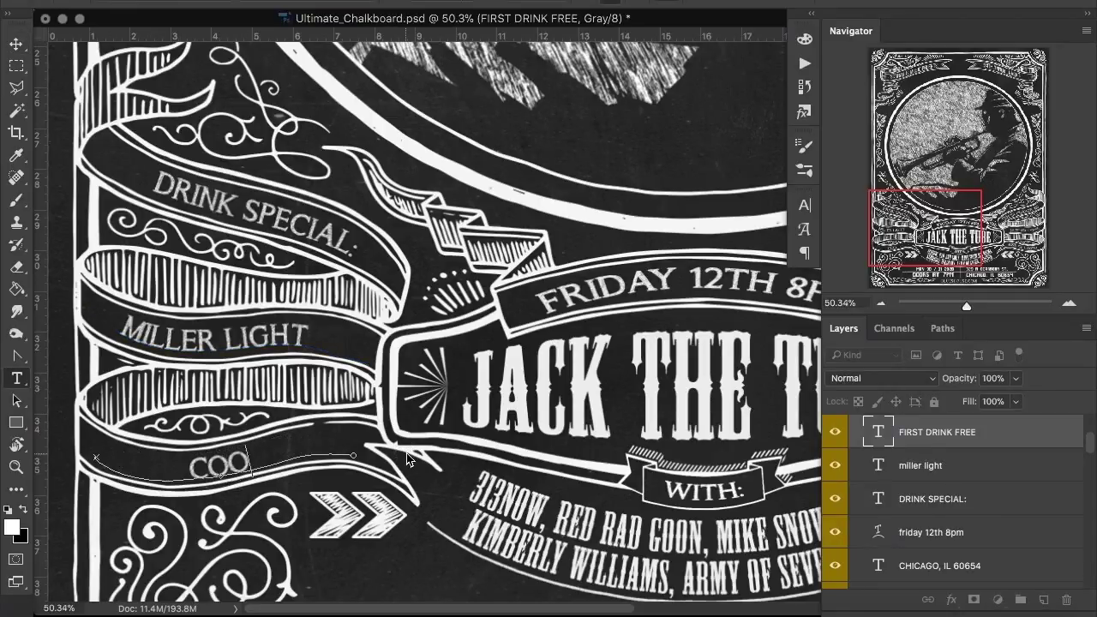
{"action": "type", "text": "RS LIGHT"}
{"action": "left_click", "coordinate": [16, 43]}
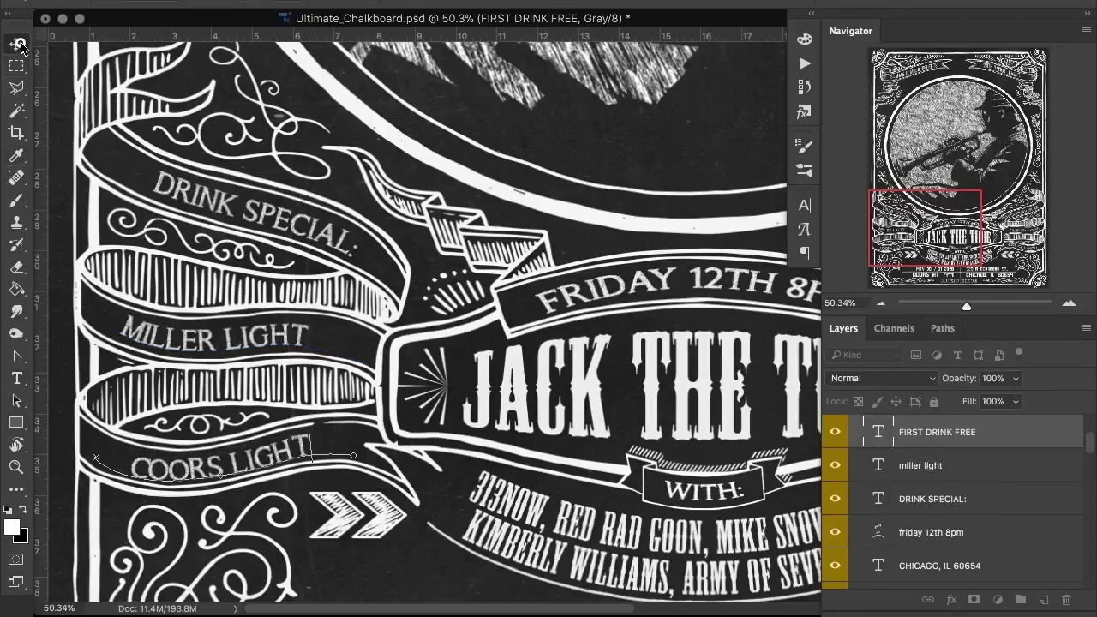
{"action": "scroll", "coordinate": [497, 248], "scroll_direction": "right", "scroll_amount": 10}
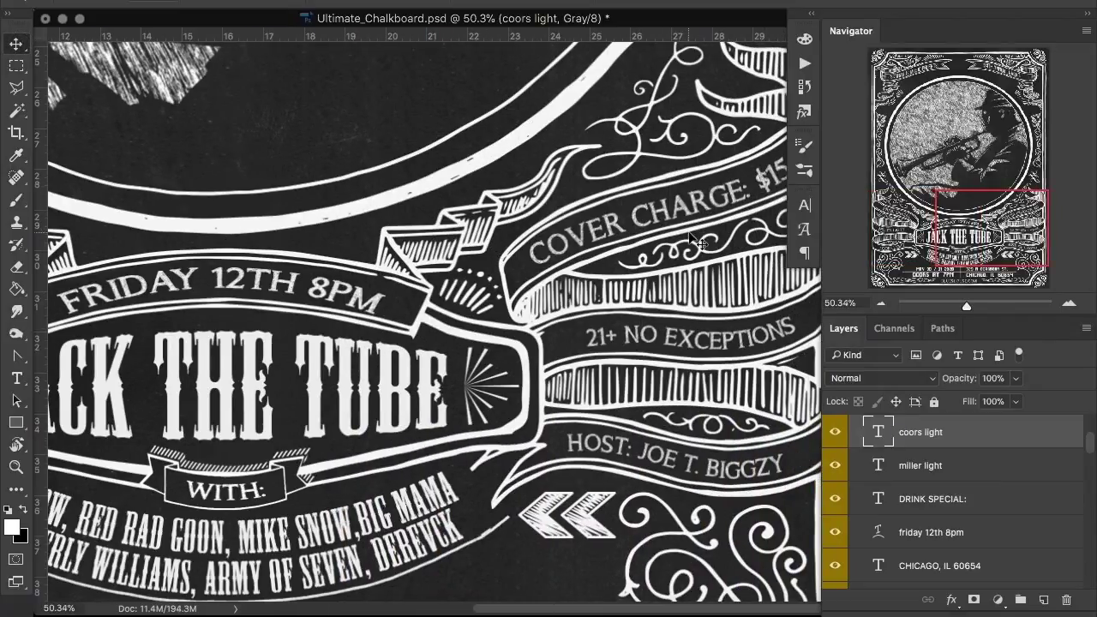
Change the cover charge amount from $15 to $5.
{"action": "key", "text": "t"}
{"action": "left_click_drag", "start_coordinate": [758, 171], "coordinate": [797, 166]}
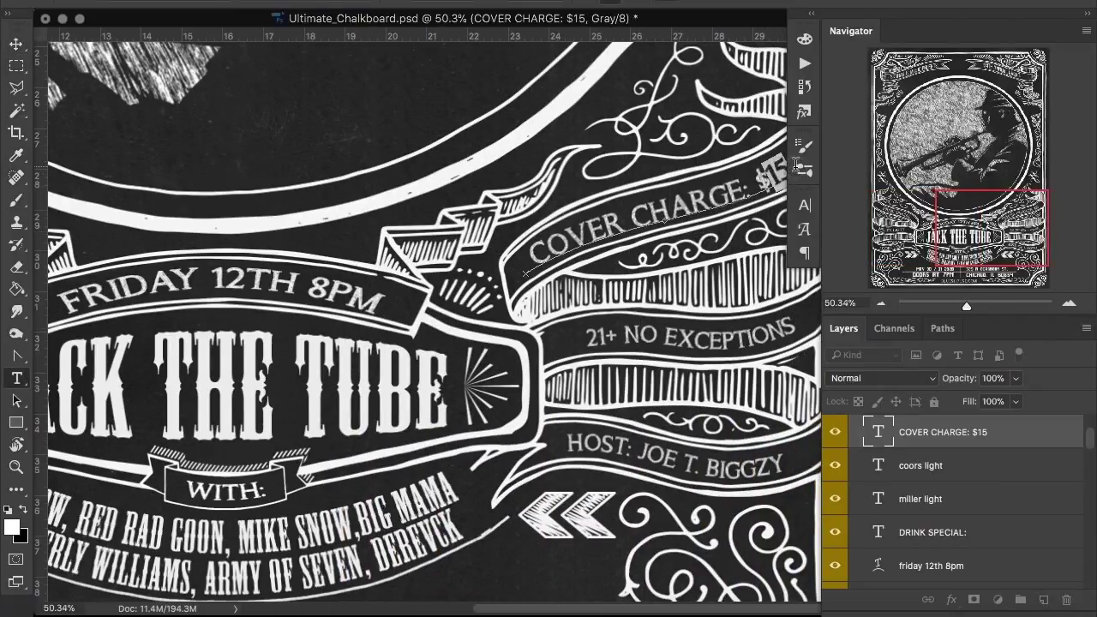
{"action": "type", "text": "$5"}
{"action": "left_click", "coordinate": [16, 44]}
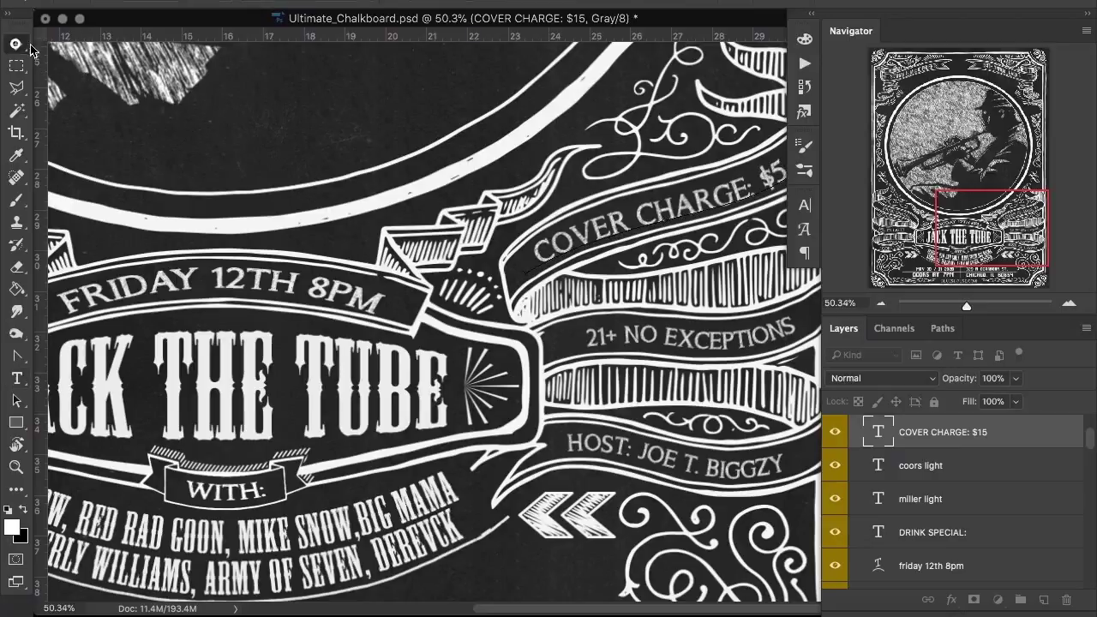
Replace 21+ NO EXCEPTIONS with HOSTED BY: on the right ribbon.
{"action": "left_click_drag", "start_coordinate": [966, 305], "coordinate": [969, 306]}
{"action": "mouse_move", "coordinate": [1016, 241]}
{"action": "left_mouse_down"}
{"action": "mouse_move", "coordinate": [1028, 208]}
{"action": "mouse_move", "coordinate": [1046, 237]}
{"action": "left_mouse_up"}
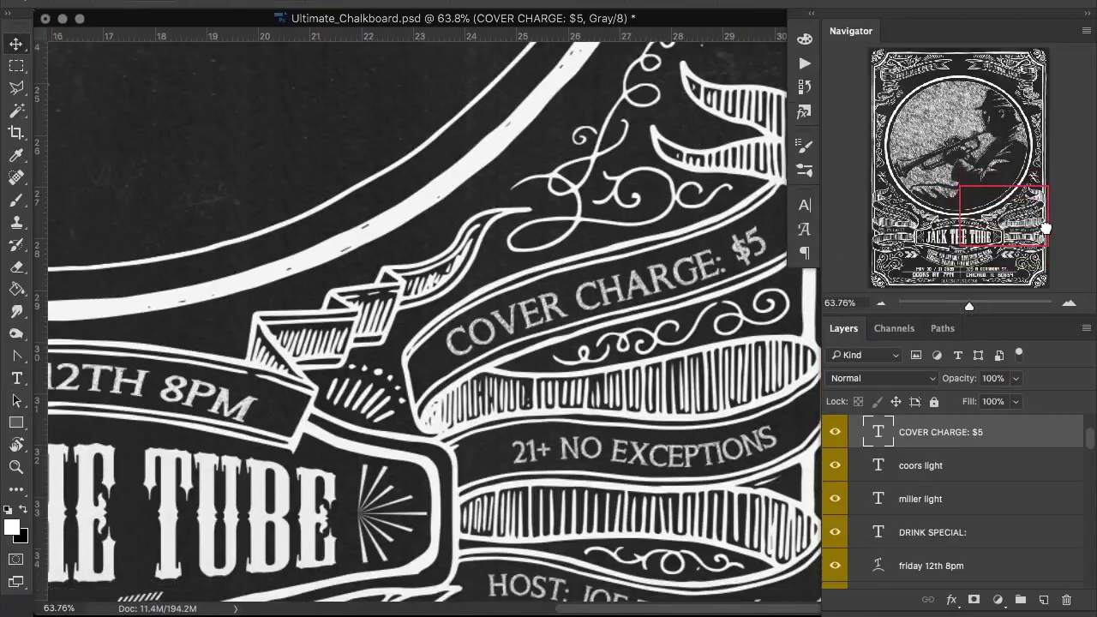
{"action": "key", "text": "t"}
{"action": "left_click_drag", "start_coordinate": [514, 348], "coordinate": [847, 347]}
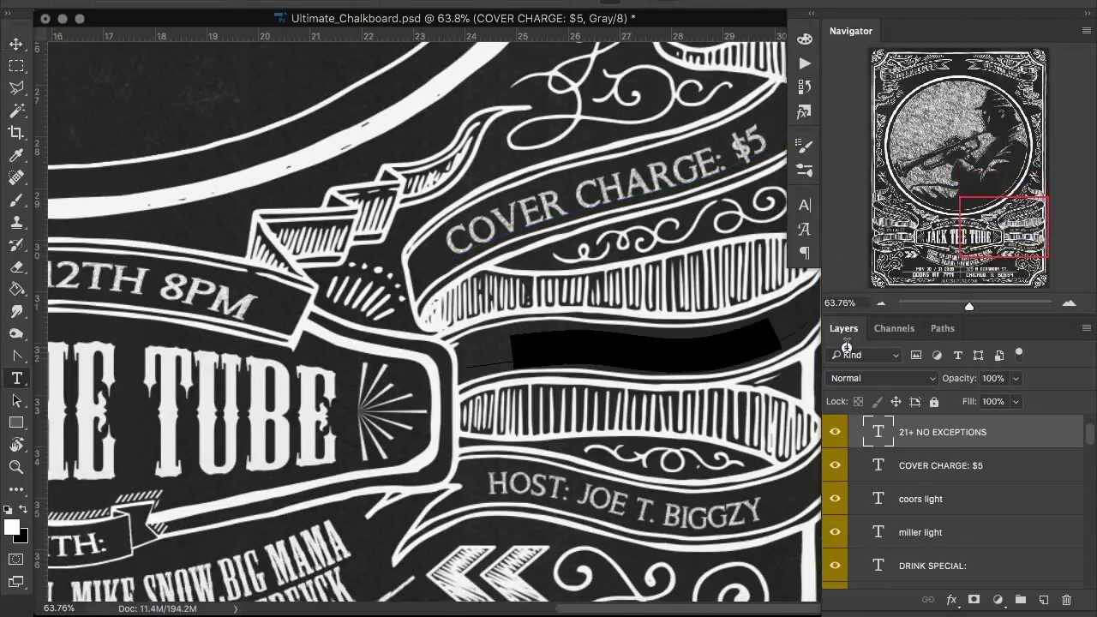
{"action": "type", "text": "HOSTED BY:"}
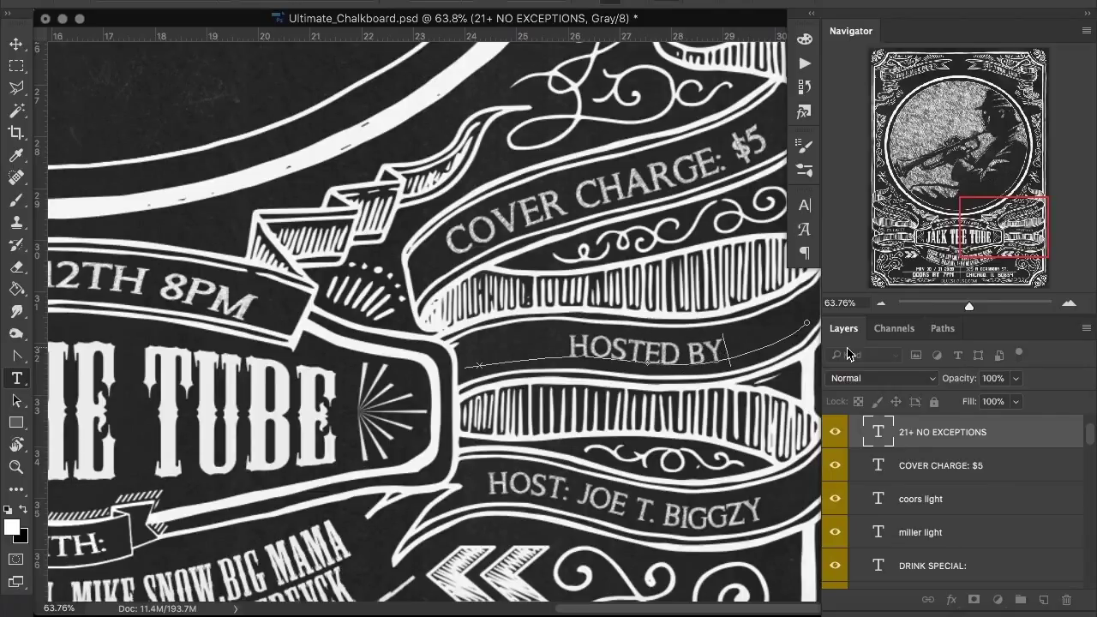
{"action": "left_click", "coordinate": [21, 44]}
{"action": "scroll", "coordinate": [428, 342], "scroll_direction": "down", "scroll_amount": 3}
Replace the host line with the new host's full name.
{"action": "key", "text": "t"}
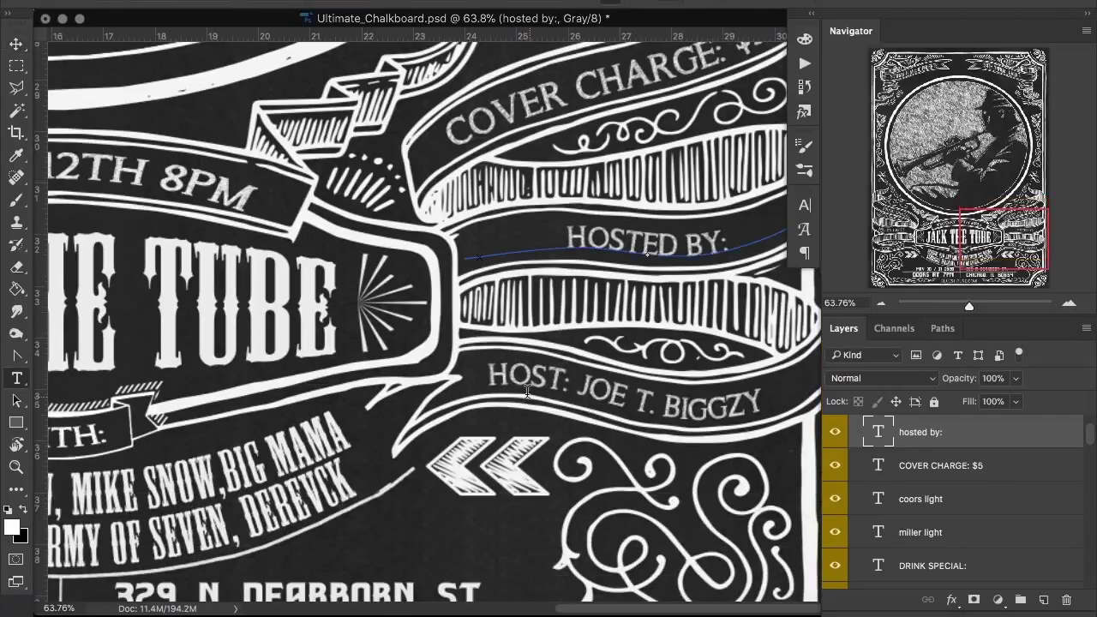
{"action": "left_click", "coordinate": [811, 399]}
{"action": "key", "text": "ctrl+a"}
{"action": "type", "text": "A"}
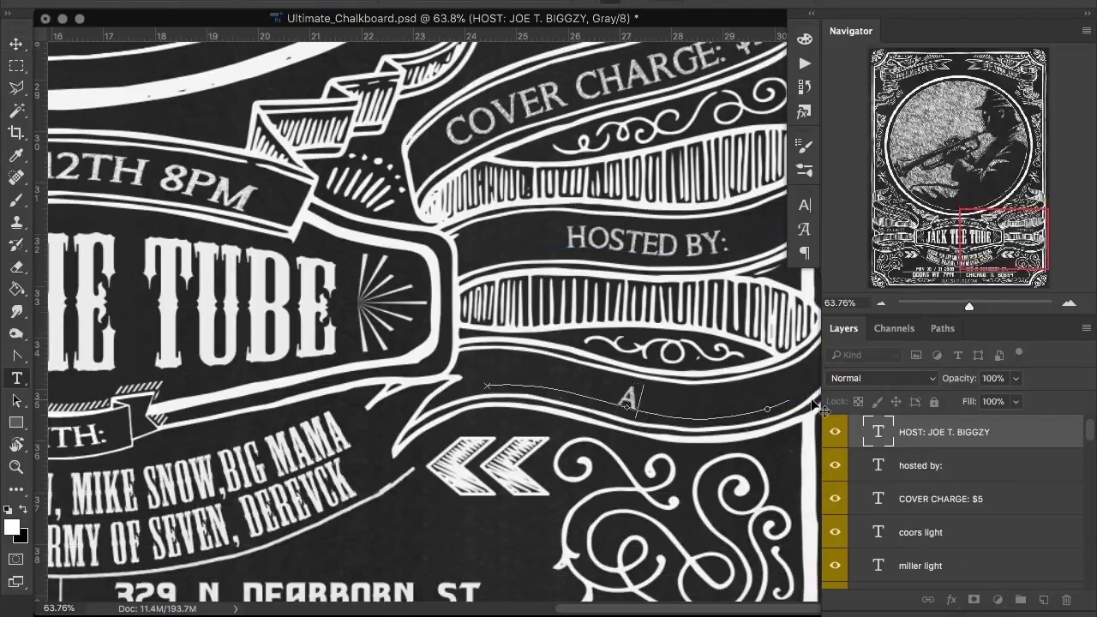
{"action": "type", "text": "NGLINA BROLI"}
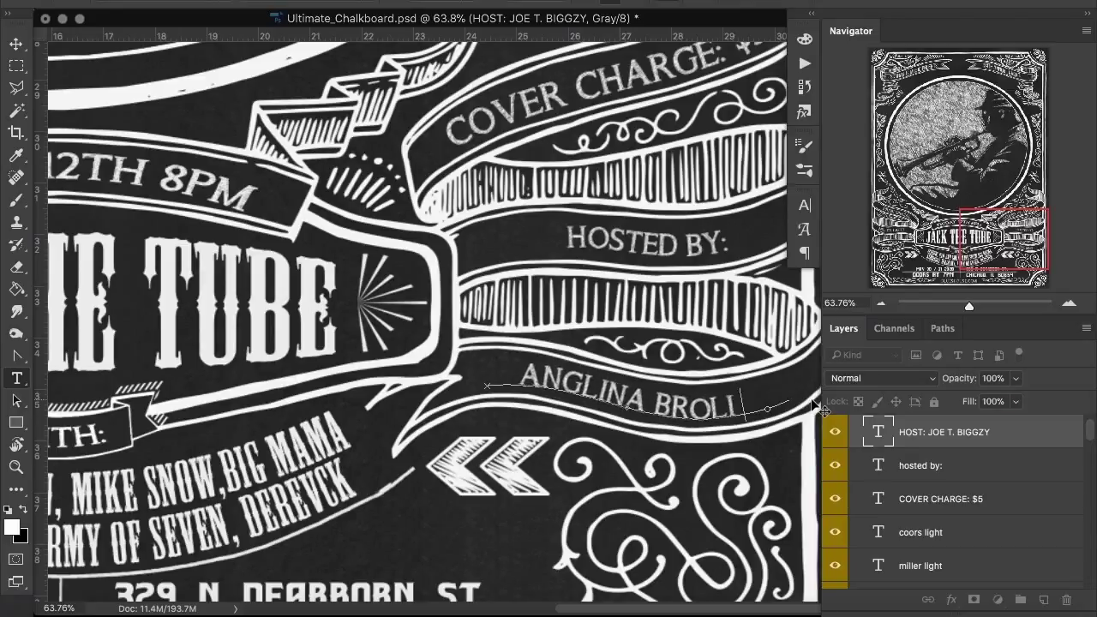
{"action": "type", "text": "E"}
{"action": "left_click", "coordinate": [18, 45]}
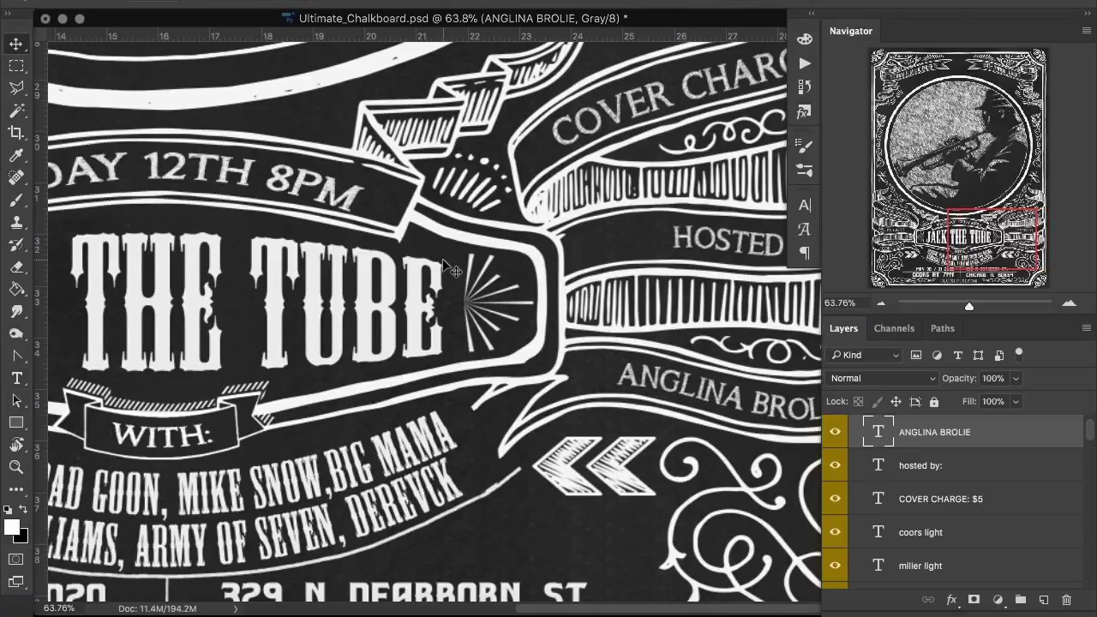
{"action": "scroll", "coordinate": [446, 269], "scroll_direction": "left", "scroll_amount": 5}
{"action": "scroll", "coordinate": [446, 268], "scroll_direction": "left", "scroll_amount": 5}
{"action": "scroll", "coordinate": [445, 268], "scroll_direction": "down", "scroll_amount": 3}
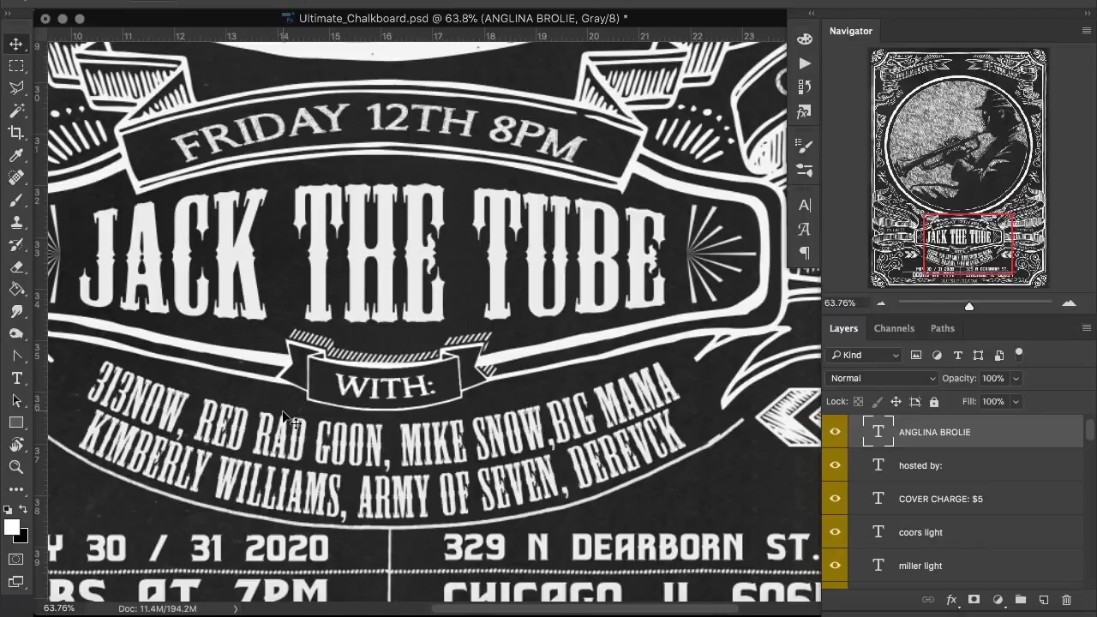
Change the first lineup line to DOLORES AND THE DWARFS, DISMANTLE.
{"action": "scroll", "coordinate": [446, 268], "scroll_direction": "down", "scroll_amount": 1}
{"action": "key", "text": "t"}
{"action": "left_click", "coordinate": [731, 381]}
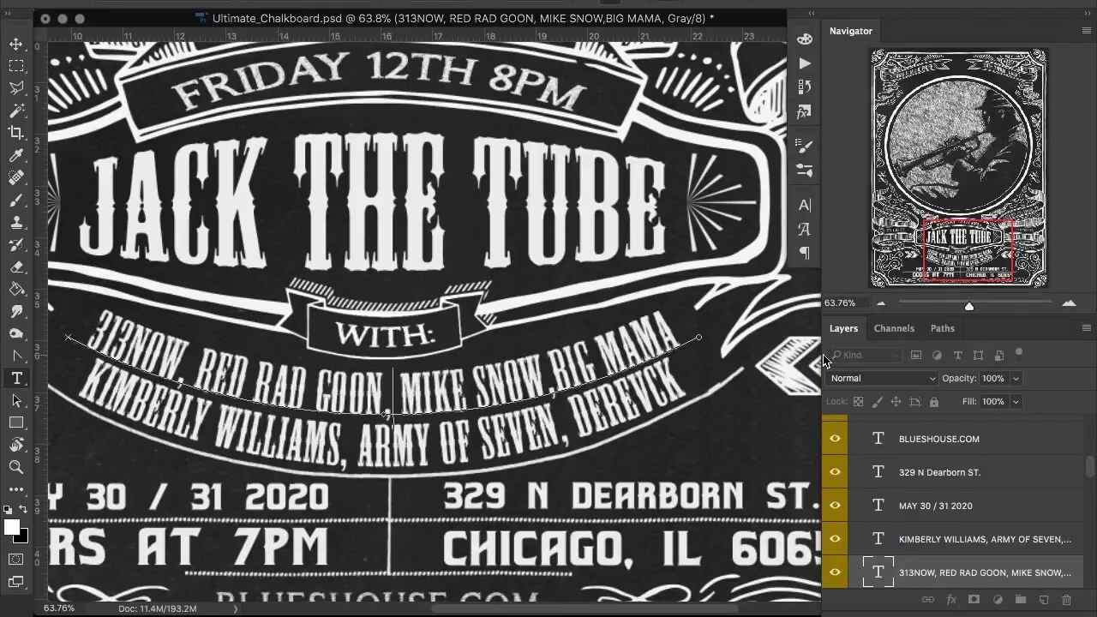
{"action": "type", "text": "DOLORES"}
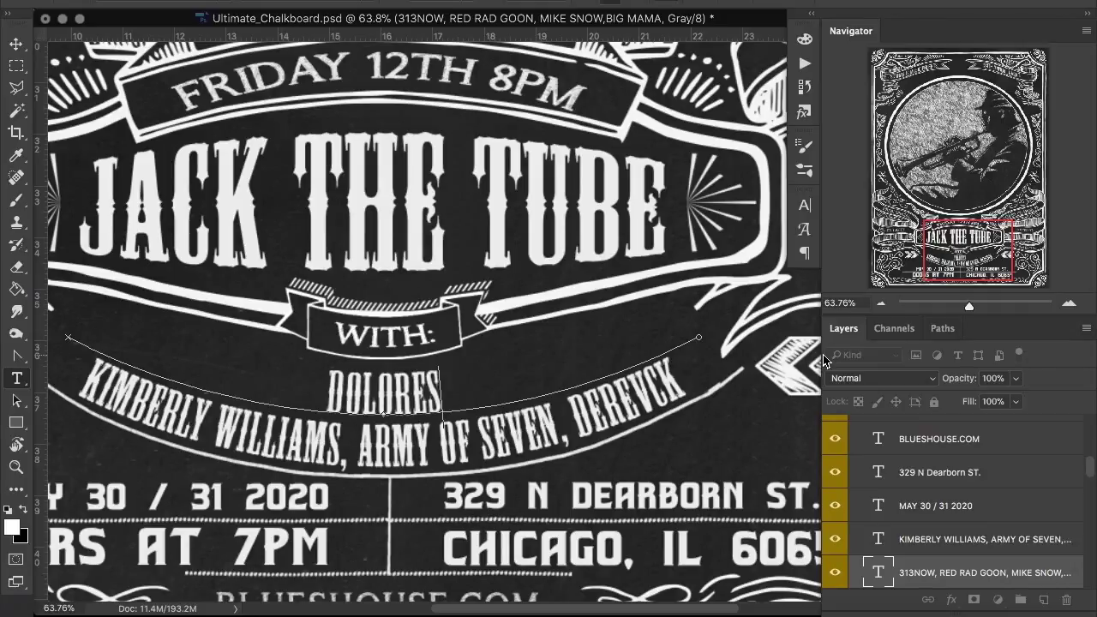
{"action": "type", "text": " AND THE"}
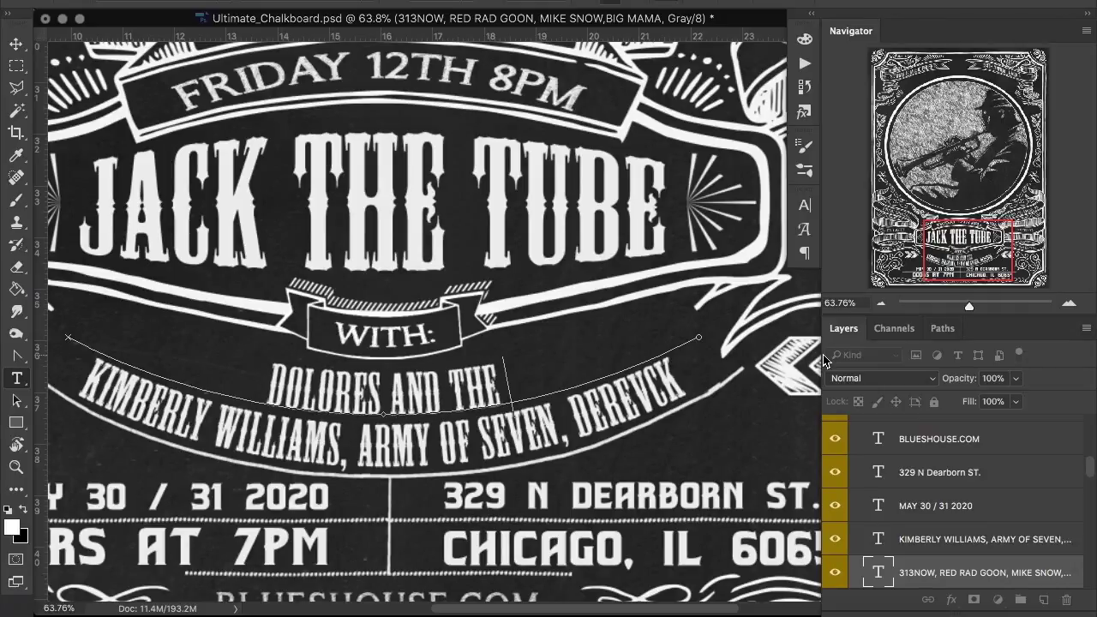
{"action": "type", "text": " DWARFS"}
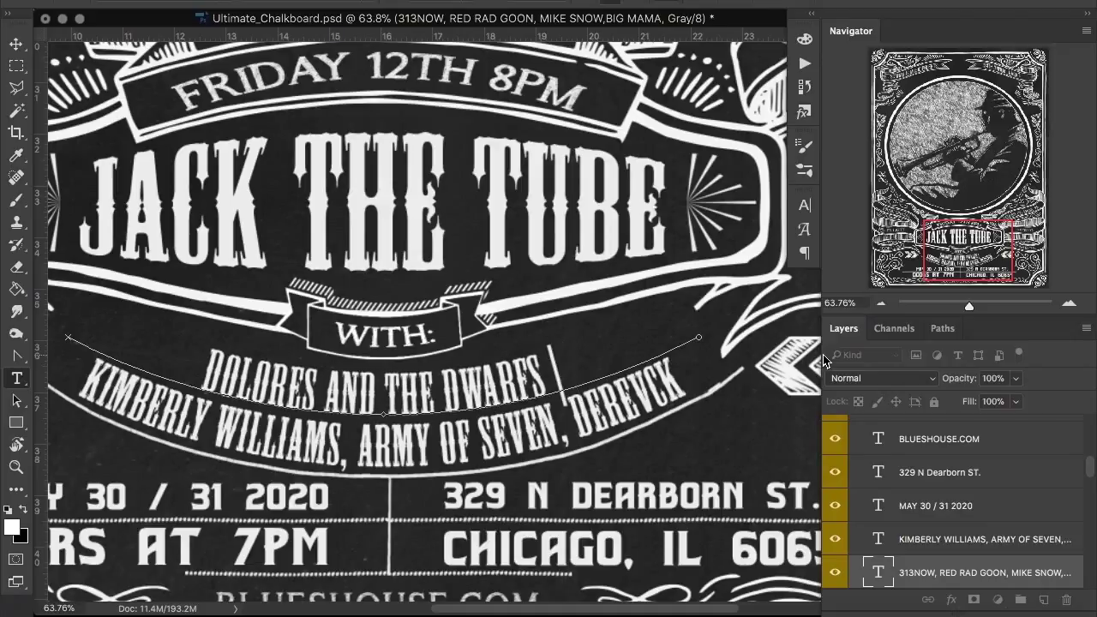
{"action": "key", "text": "BackSpace"}
{"action": "type", "text": ", "}
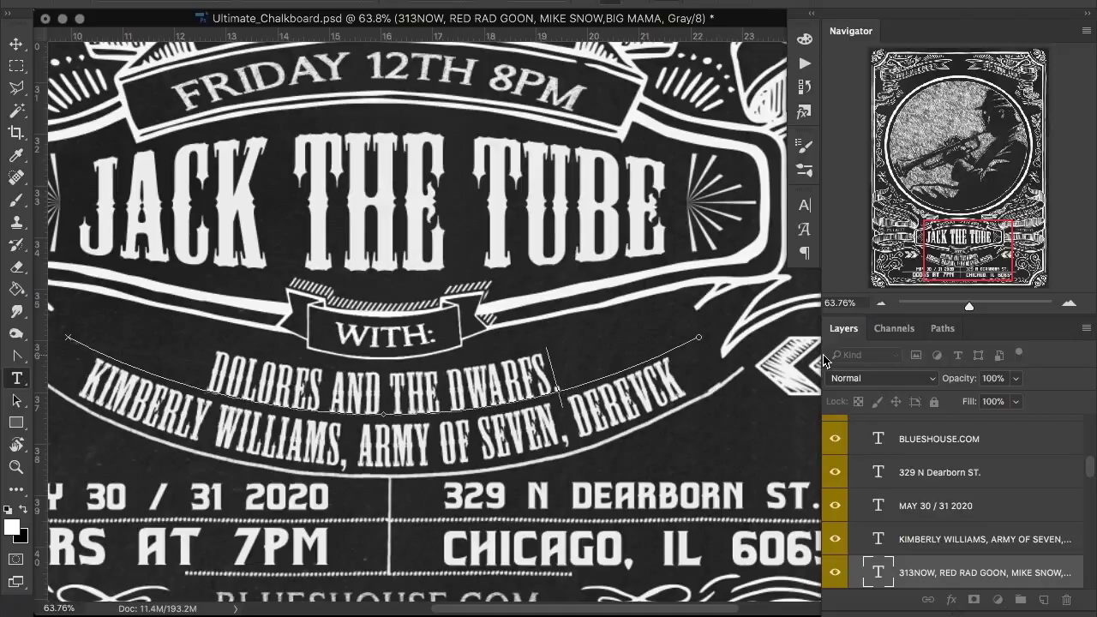
{"action": "type", "text": "DISMANTLE"}
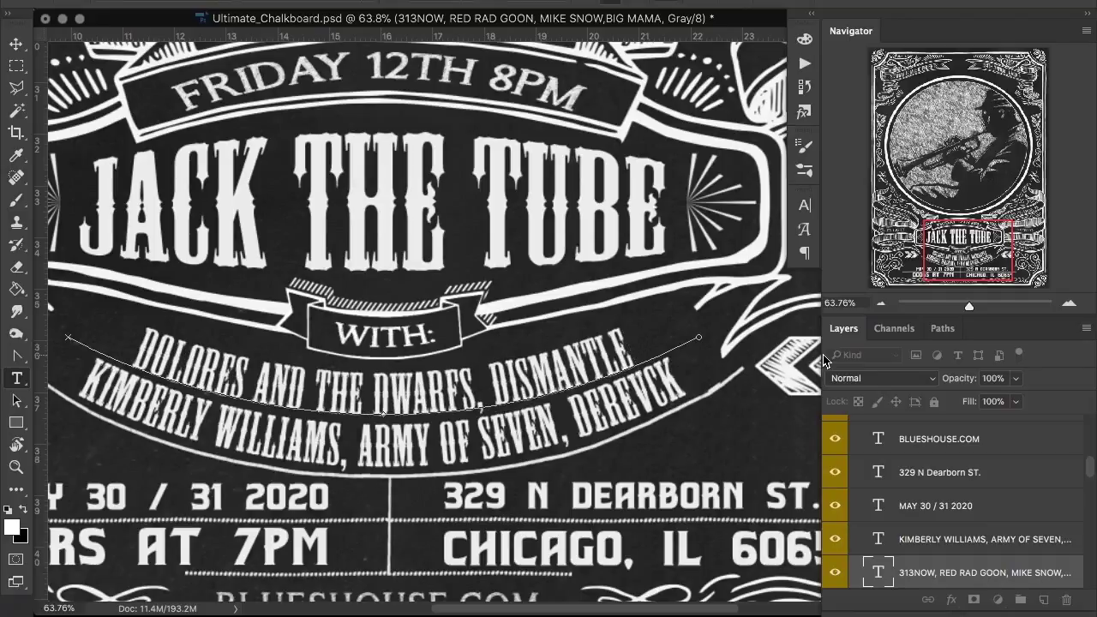
{"action": "key", "text": "ctrl+Return"}
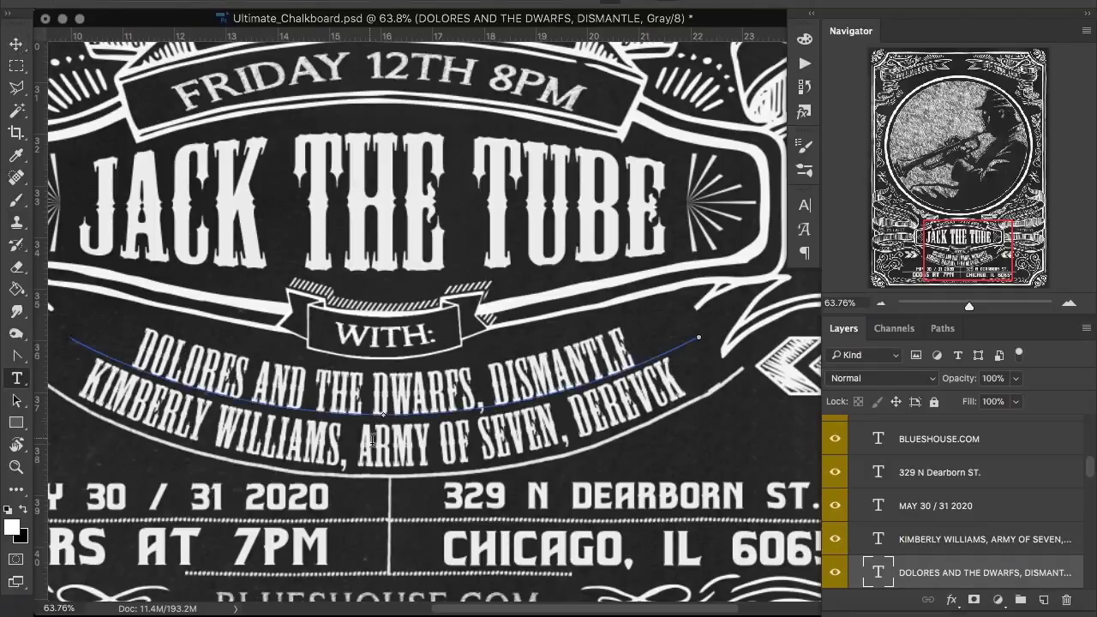
Retype the second lineup line as INGRAY, LIES UNKNOWN, MOUND RD. ENGINE.
{"action": "triple_click", "coordinate": [380, 450]}
{"action": "type", "text": "INGRAY,"}
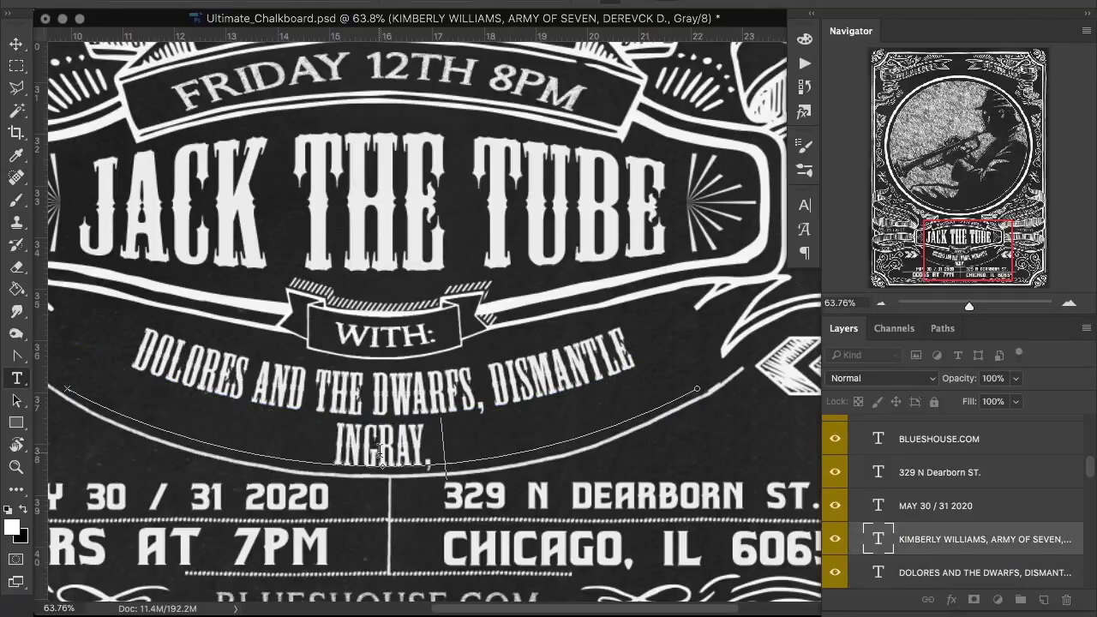
{"action": "type", "text": " LIS UNKNOWN"}
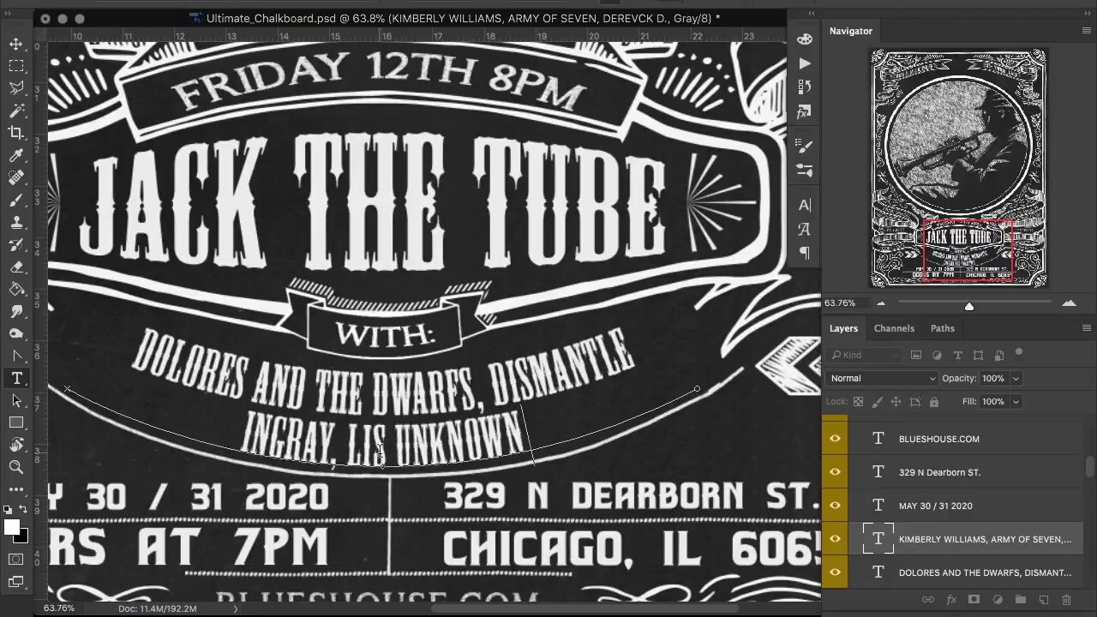
{"action": "type", "text": "."}
{"action": "type", "text": "E"}
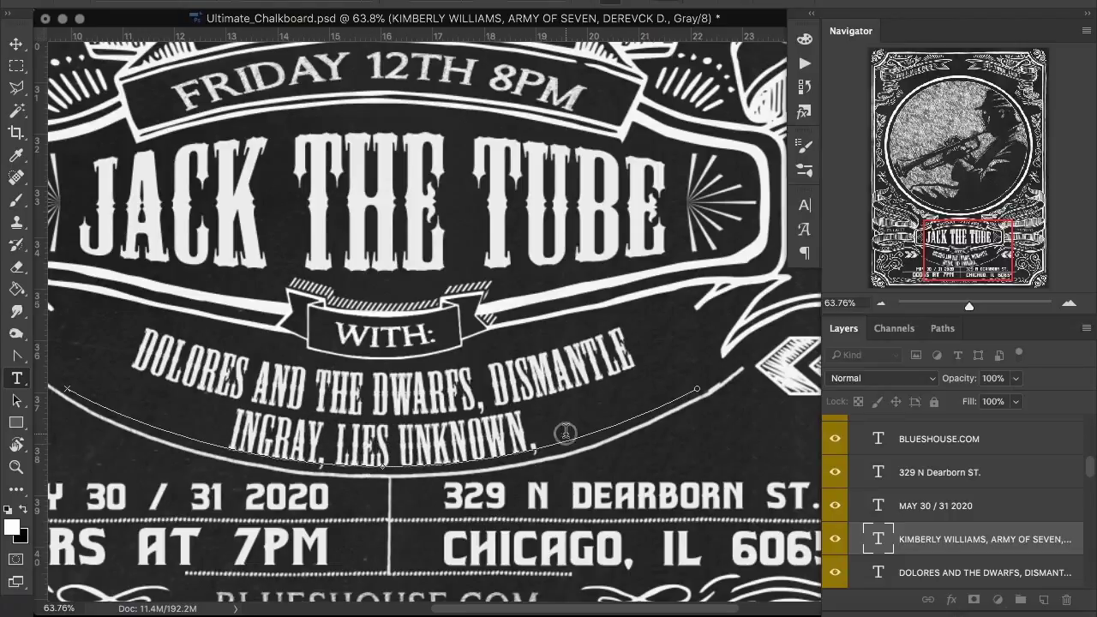
{"action": "type", "text": " MOUN"}
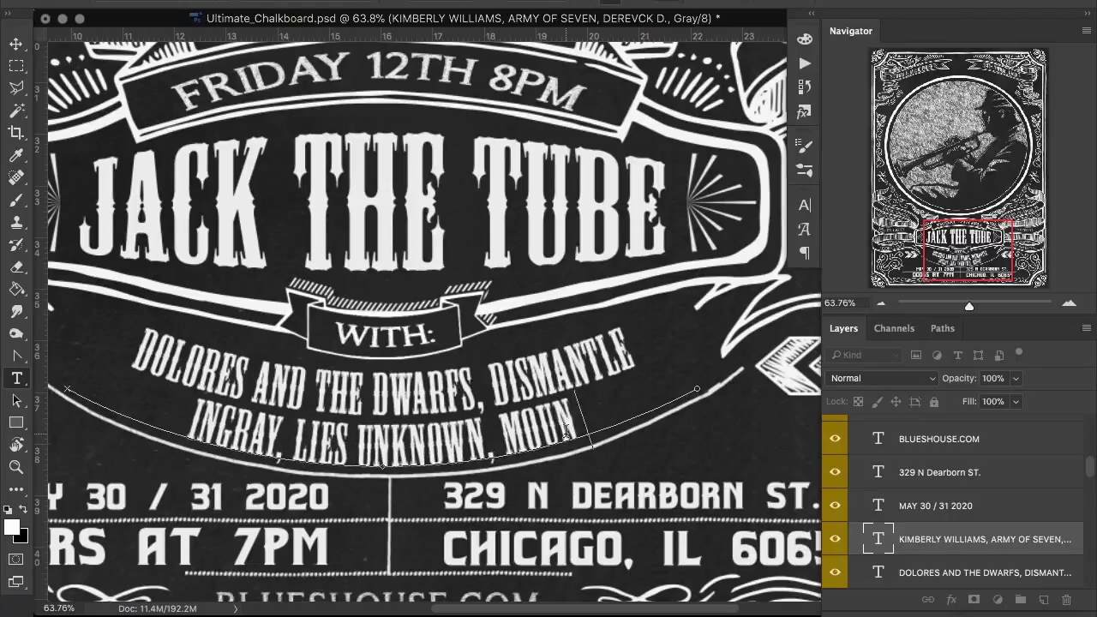
{"action": "type", "text": "D RD."}
{"action": "key", "text": "BackSpace"}
{"action": "type", "text": ", ENGINE"}
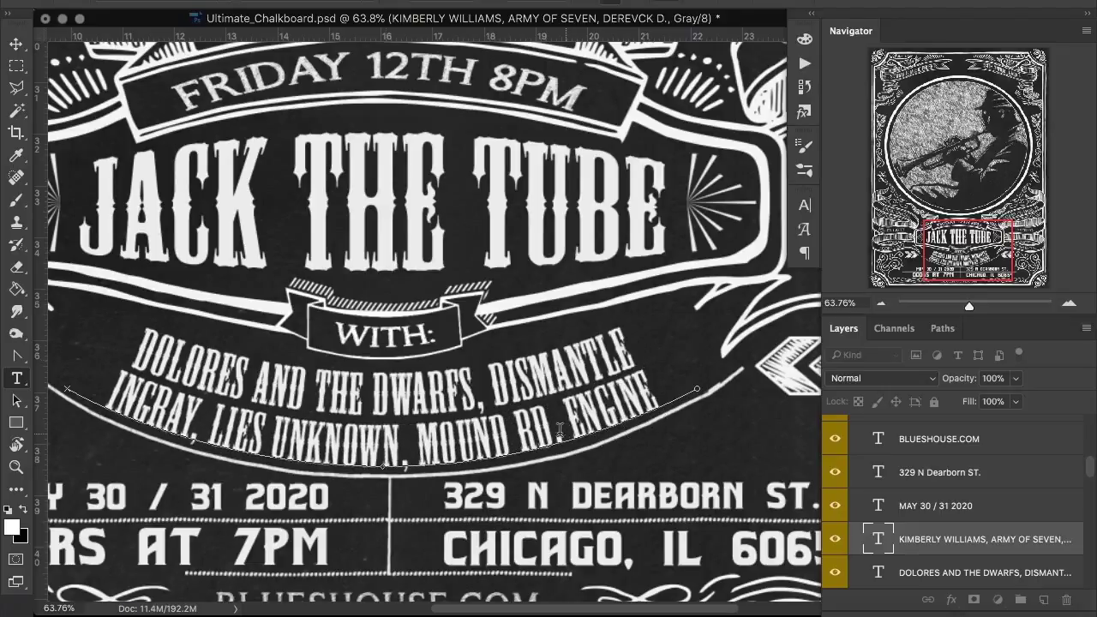
{"action": "left_click", "coordinate": [15, 50]}
Replace the old date with JUNE 12 2023.
{"action": "left_click_drag", "start_coordinate": [951, 249], "coordinate": [924, 259]}
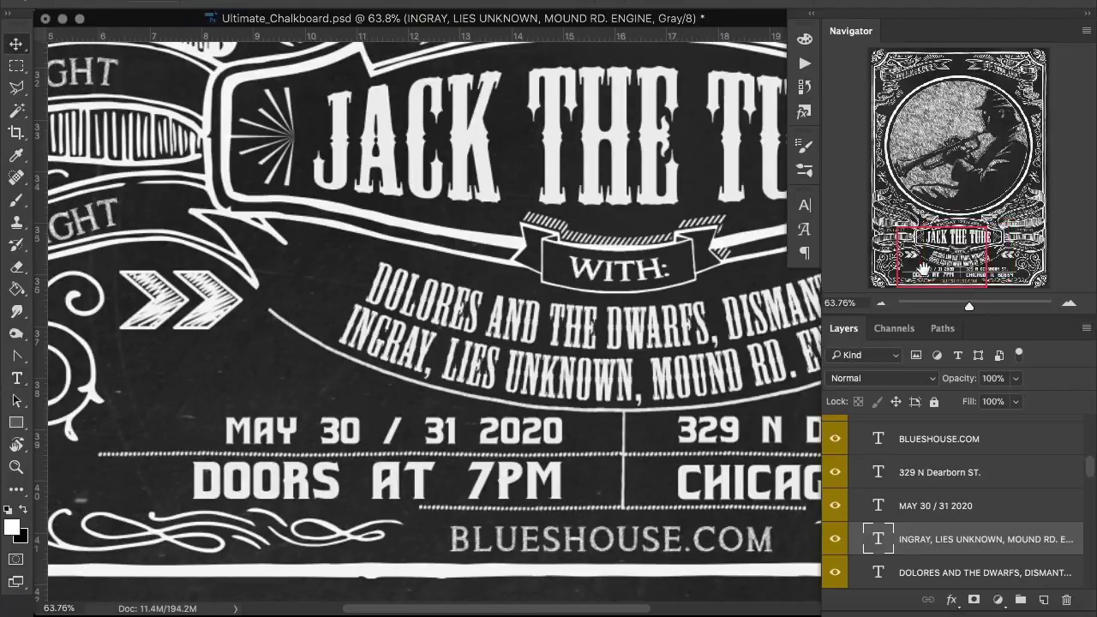
{"action": "scroll", "coordinate": [343, 489], "scroll_direction": "up", "scroll_amount": 3}
{"action": "scroll", "coordinate": [403, 420], "scroll_direction": "down", "scroll_amount": 3}
{"action": "key", "text": "t"}
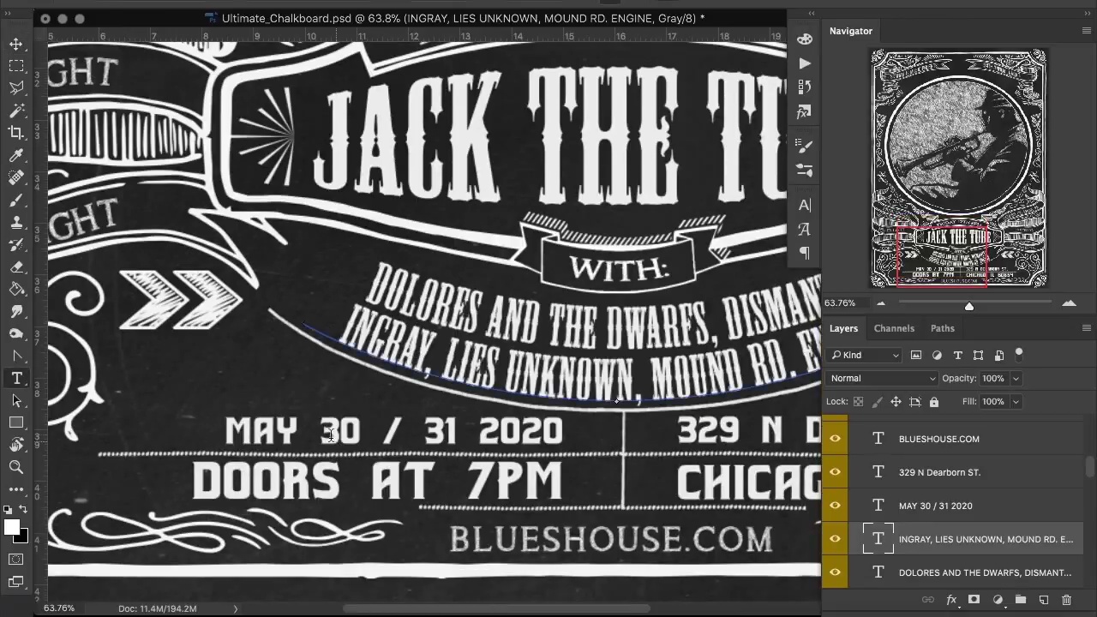
{"action": "double_click", "coordinate": [294, 428]}
{"action": "type", "text": "J"}
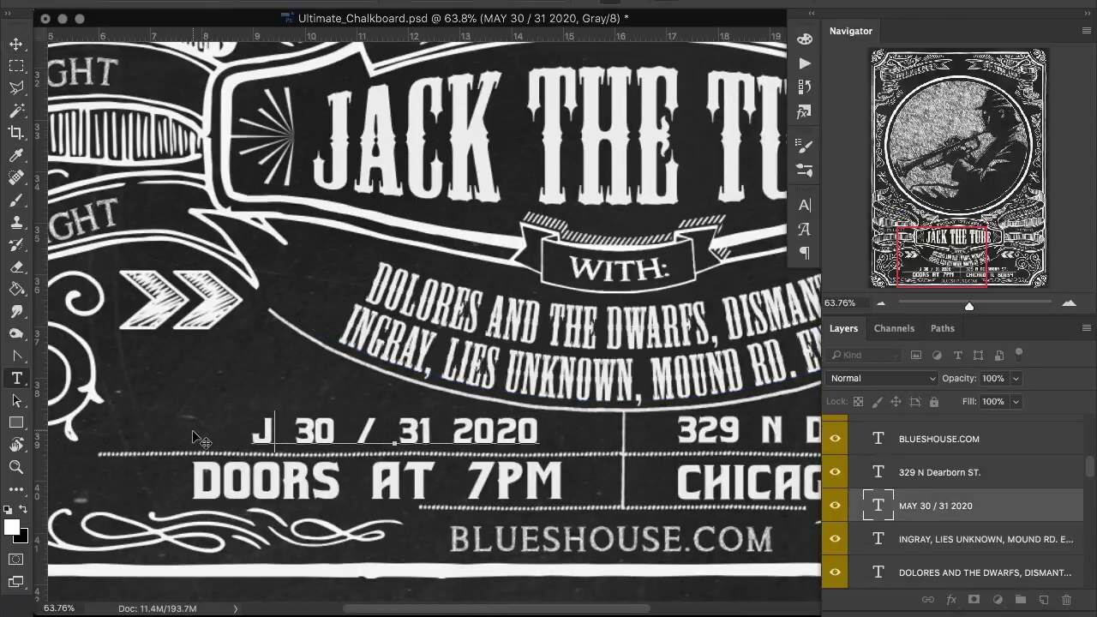
{"action": "type", "text": "UNE"}
{"action": "left_click_drag", "start_coordinate": [332, 431], "coordinate": [572, 430]}
{"action": "type", "text": "12 20"}
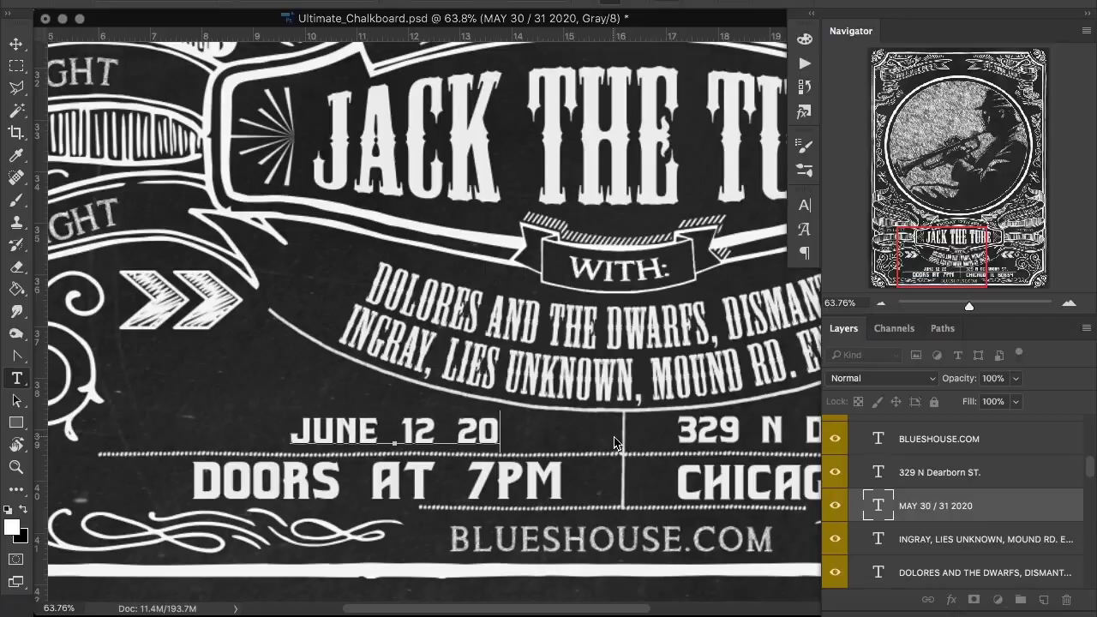
{"action": "type", "text": "23"}
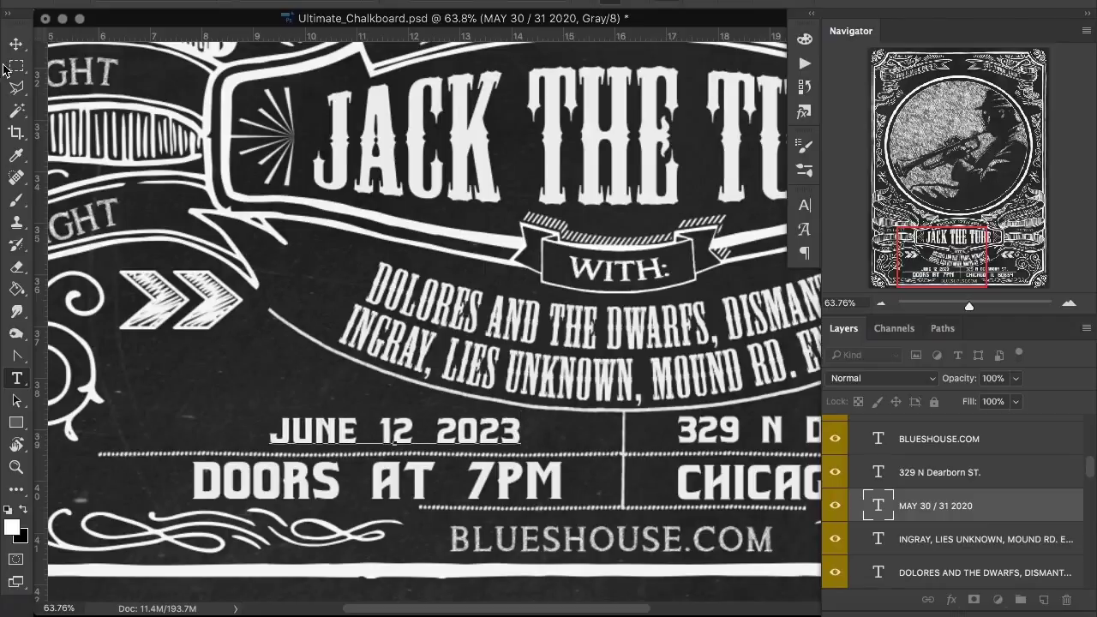
{"action": "left_click", "coordinate": [16, 44]}
Change the doors time from 7 to 8PM.
{"action": "key", "text": "t"}
{"action": "left_click_drag", "start_coordinate": [496, 487], "coordinate": [463, 490]}
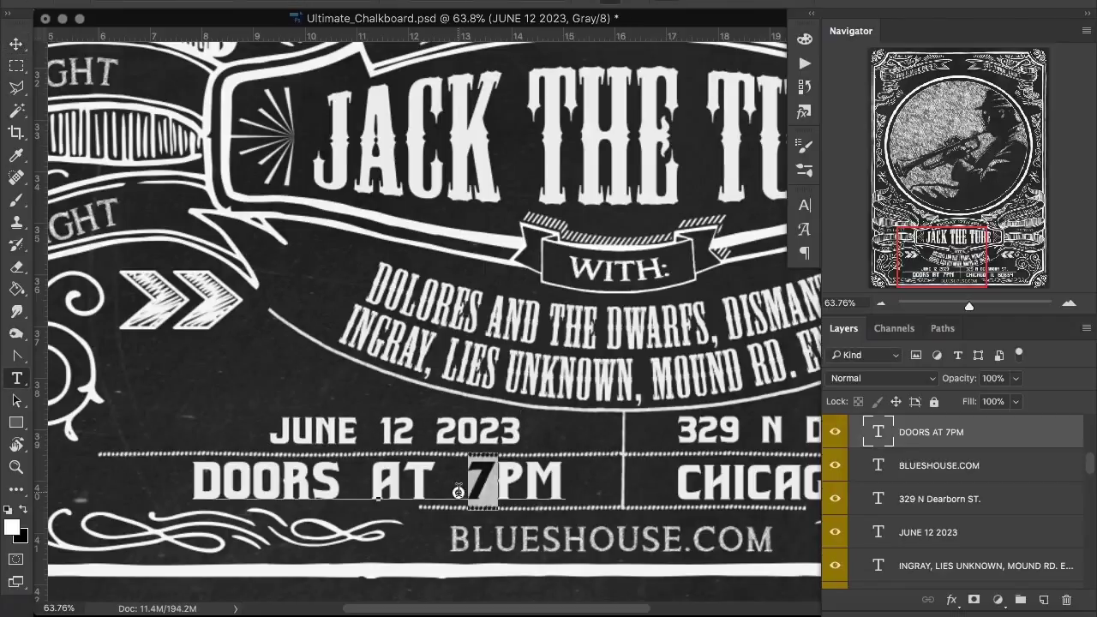
{"action": "type", "text": "8"}
{"action": "key", "text": "ctrl+Return"}
Replace the street address line with 22312 Main Street.
{"action": "scroll", "coordinate": [341, 436], "scroll_direction": "right", "scroll_amount": 10}
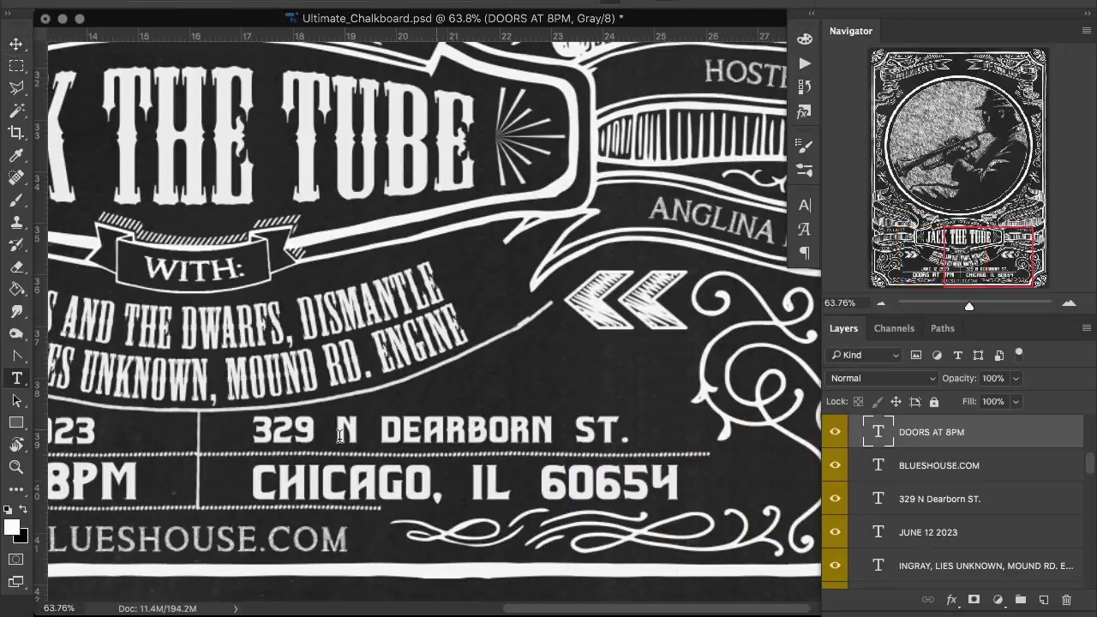
{"action": "left_click_drag", "start_coordinate": [258, 428], "coordinate": [729, 449]}
{"action": "type", "text": "22312"}
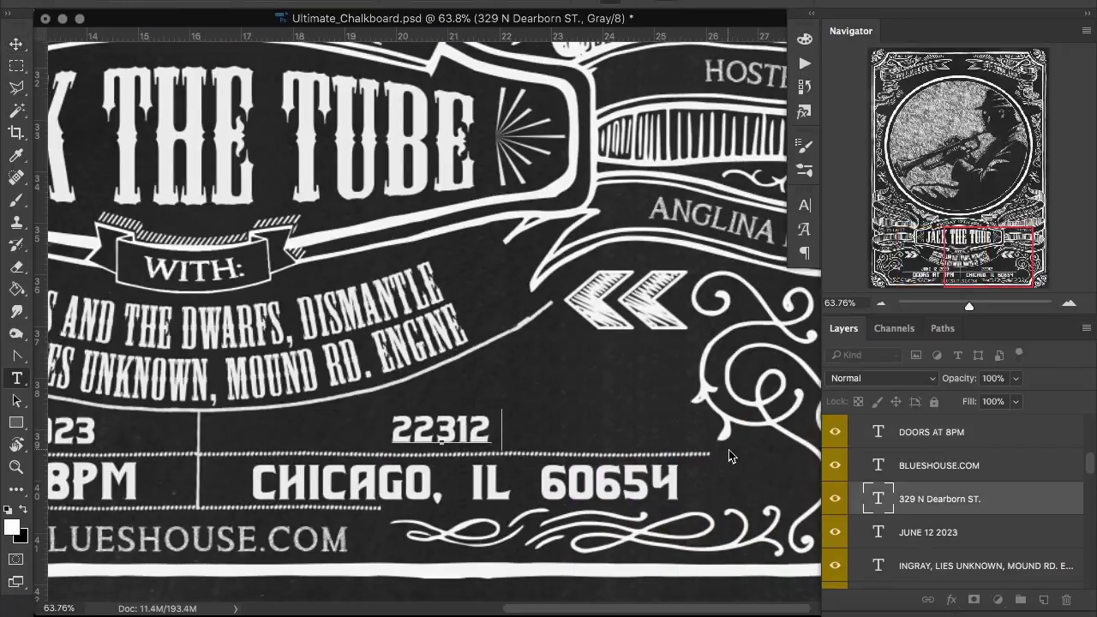
{"action": "type", "text": ". Main Street"}
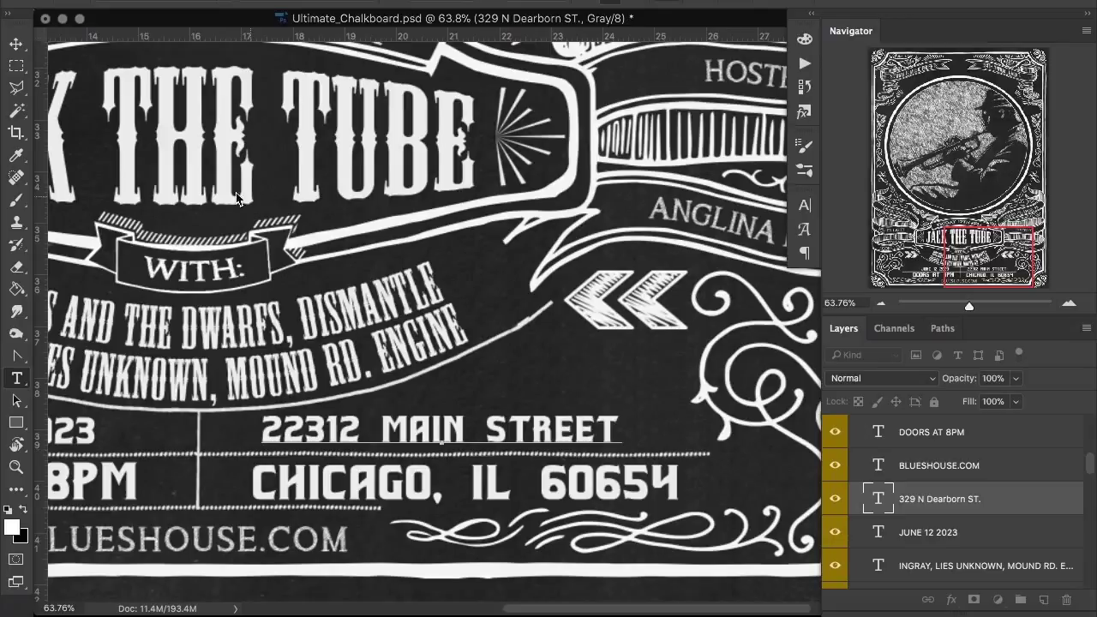
{"action": "left_click", "coordinate": [16, 40]}
Change the city line to ROYAL OAK, MI 48073 and nudge it into alignment.
{"action": "key", "text": "t"}
{"action": "left_click_drag", "start_coordinate": [262, 484], "coordinate": [727, 495]}
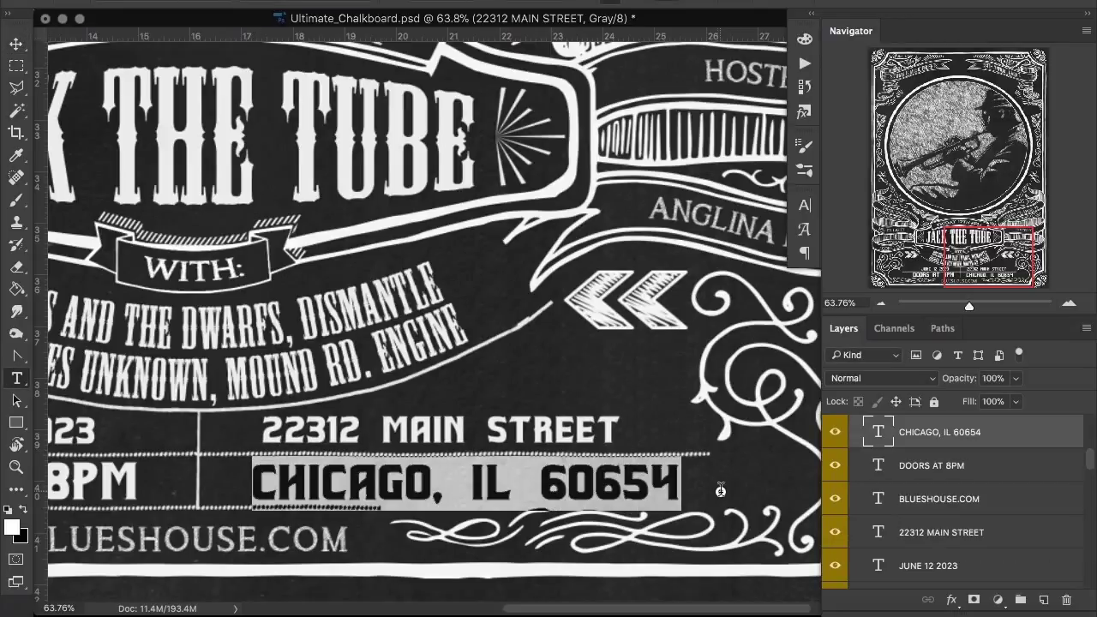
{"action": "type", "text": "ROYAL OAK, MU"}
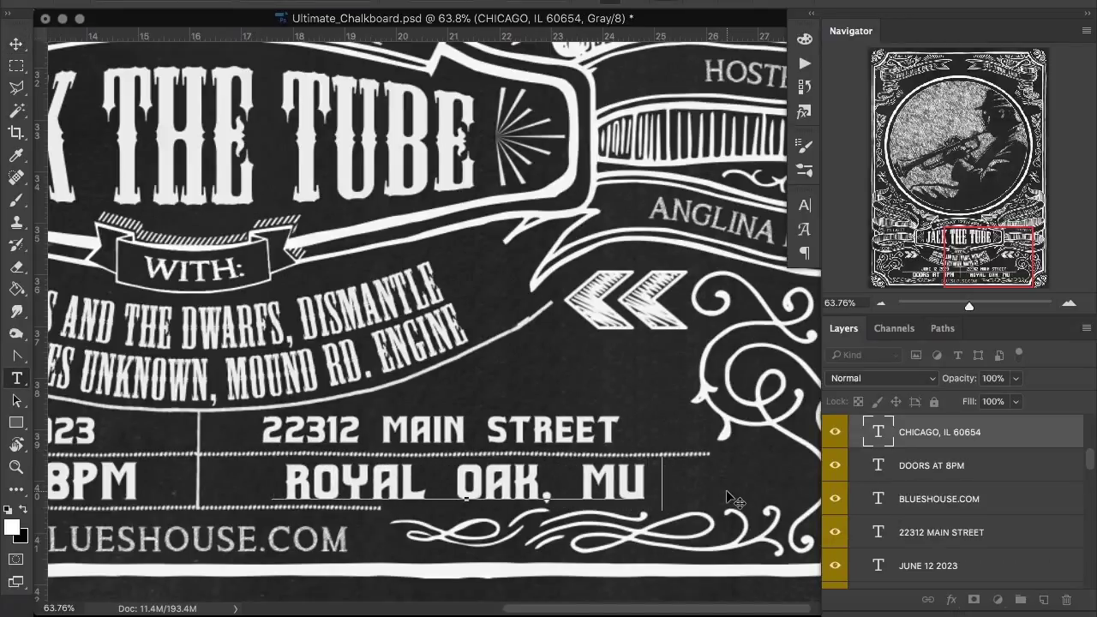
{"action": "key", "text": "BackSpace"}
{"action": "type", "text": "I 48073"}
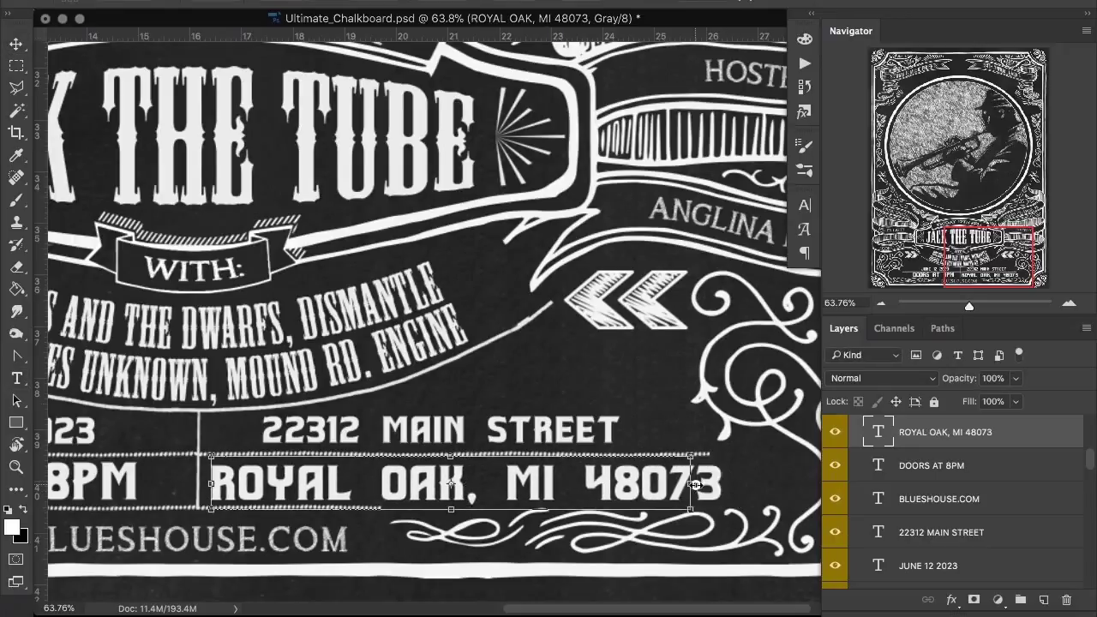
{"action": "key", "text": "Return"}
{"action": "left_click_drag", "start_coordinate": [564, 489], "coordinate": [574, 489]}
Change BLUESHOUSE to SCARABUSEVENTS in the website line and set its tracking to 30.
{"action": "scroll", "coordinate": [573, 493], "scroll_direction": "left", "scroll_amount": 10}
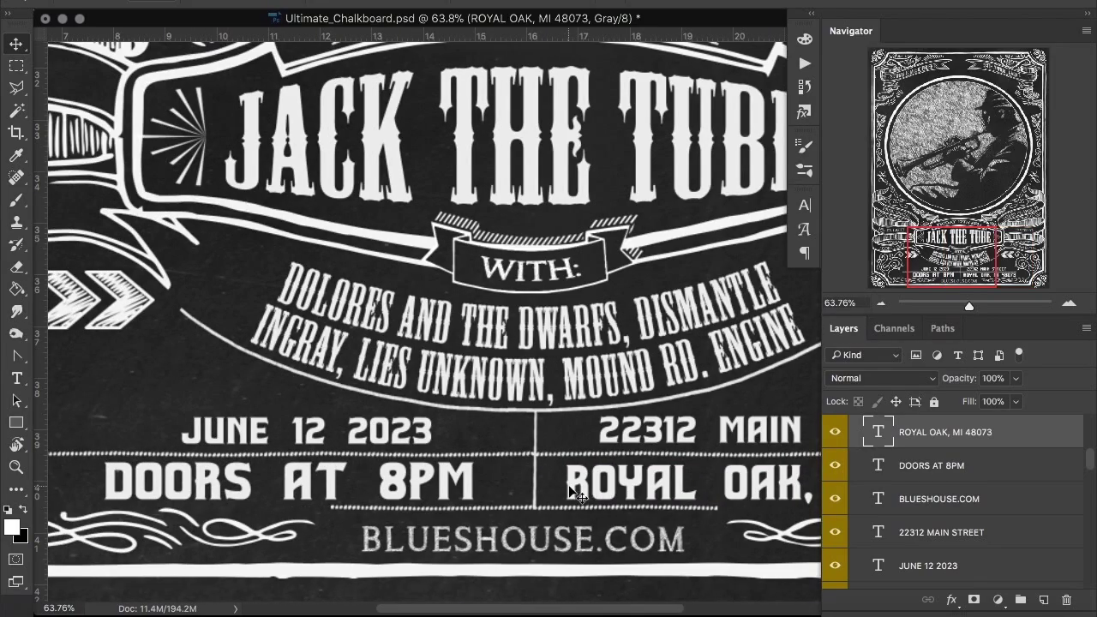
{"action": "scroll", "coordinate": [572, 493], "scroll_direction": "up", "scroll_amount": 10}
{"action": "scroll", "coordinate": [573, 493], "scroll_direction": "up", "scroll_amount": 10}
{"action": "scroll", "coordinate": [572, 493], "scroll_direction": "down", "scroll_amount": 20}
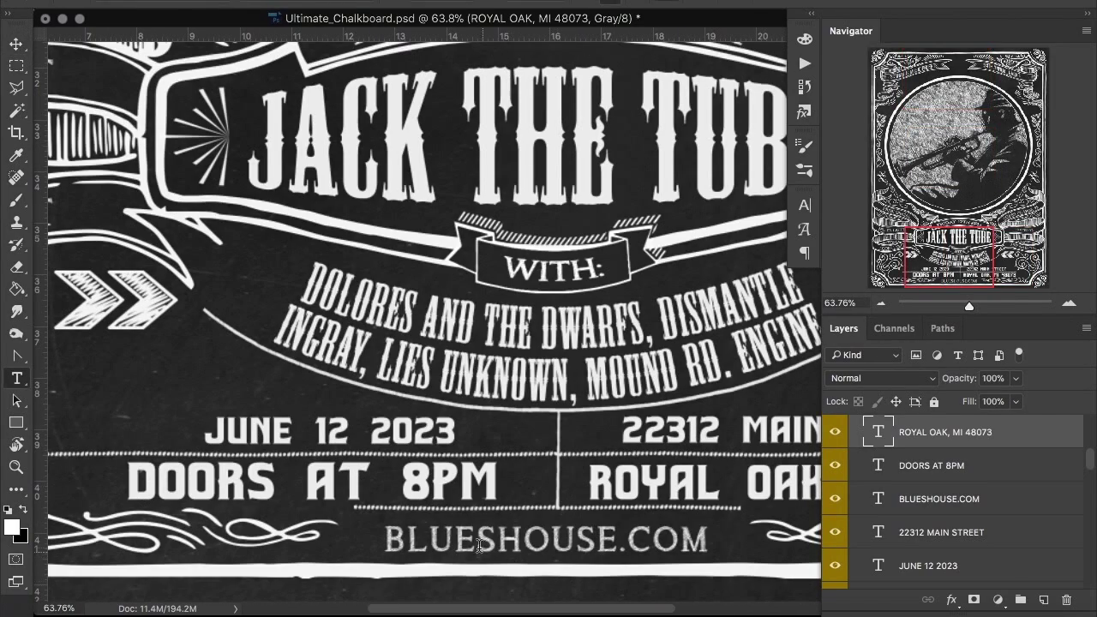
{"action": "double_click", "coordinate": [479, 546]}
{"action": "type", "text": "SCARABUS"}
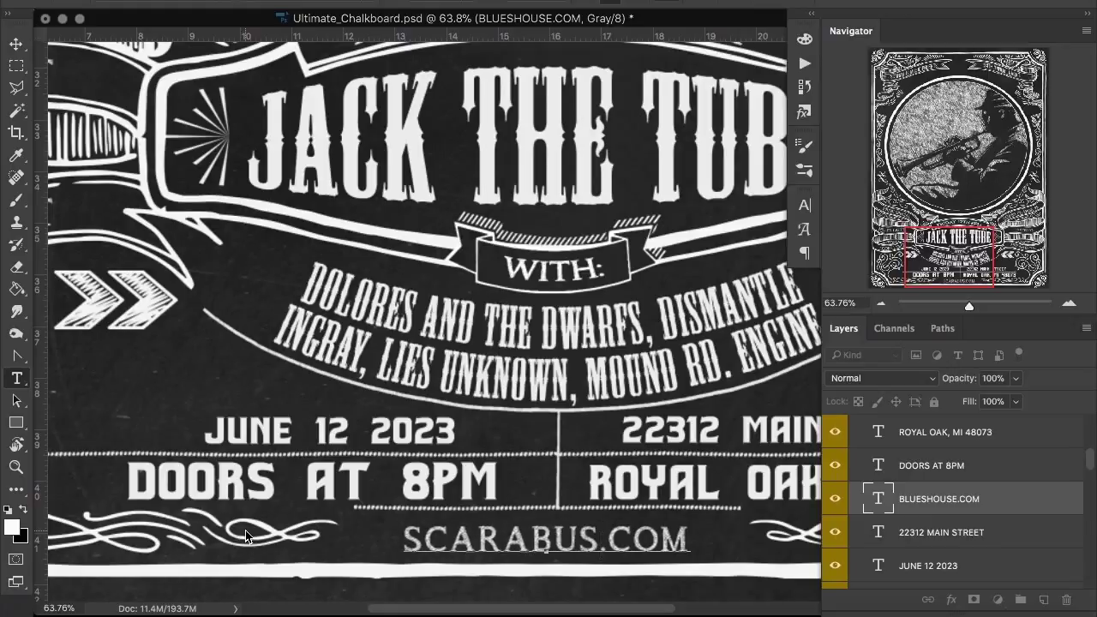
{"action": "type", "text": "EVENTS"}
{"action": "key", "text": "ctrl+a"}
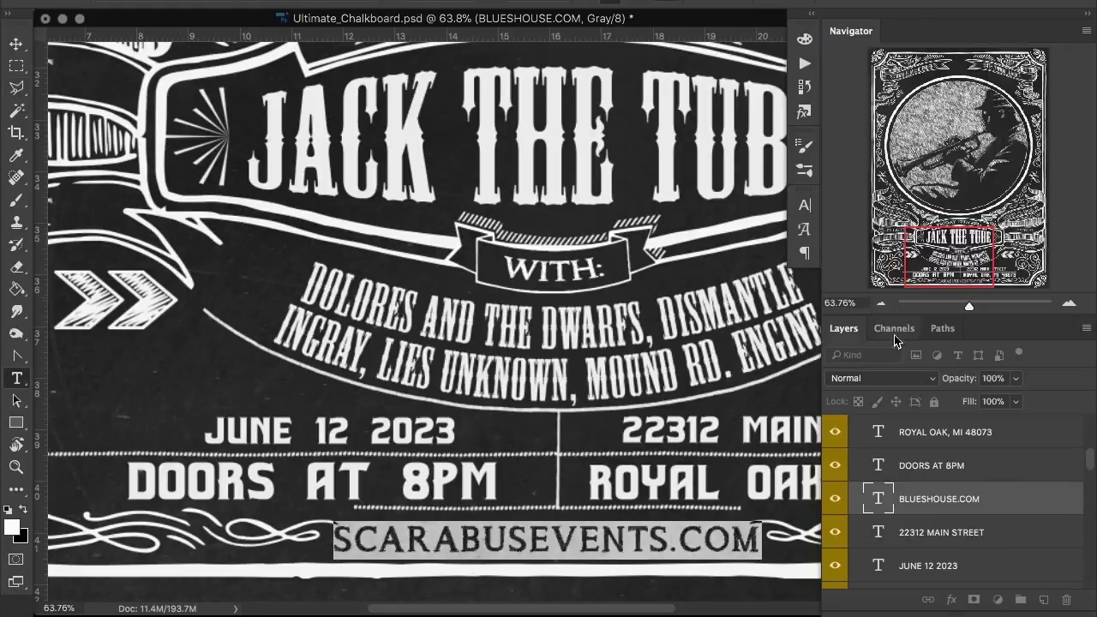
{"action": "left_click", "coordinate": [804, 204]}
{"action": "left_click_drag", "start_coordinate": [701, 274], "coordinate": [706, 275]}
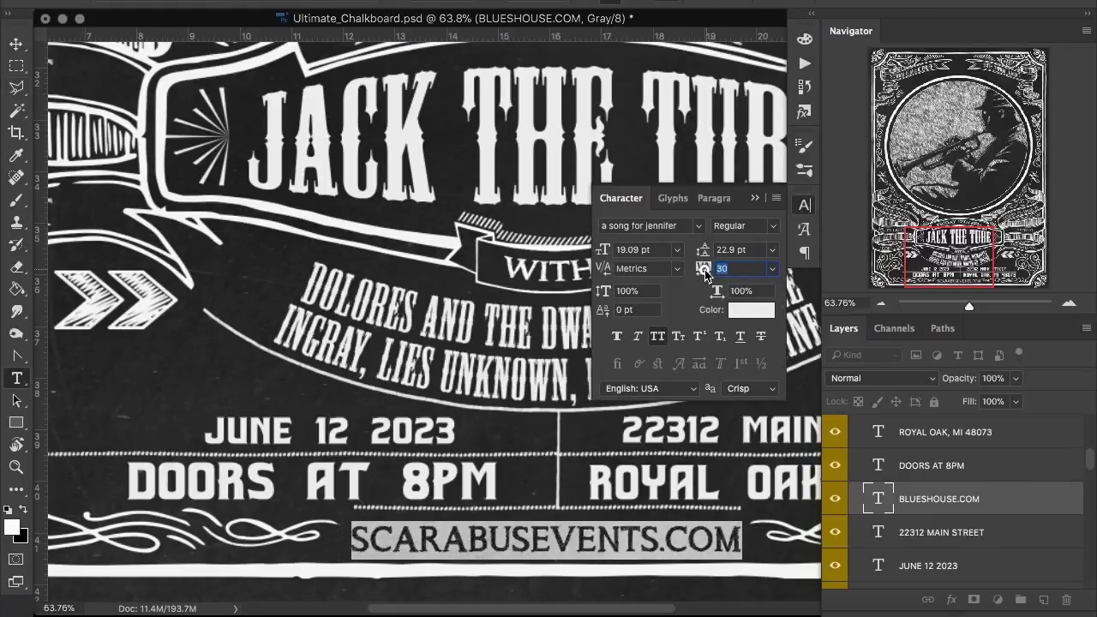
{"action": "left_click", "coordinate": [16, 43]}
Zoom out, close the Character panel and show the whole poster full-screen.
{"action": "left_click_drag", "start_coordinate": [970, 306], "coordinate": [957, 308]}
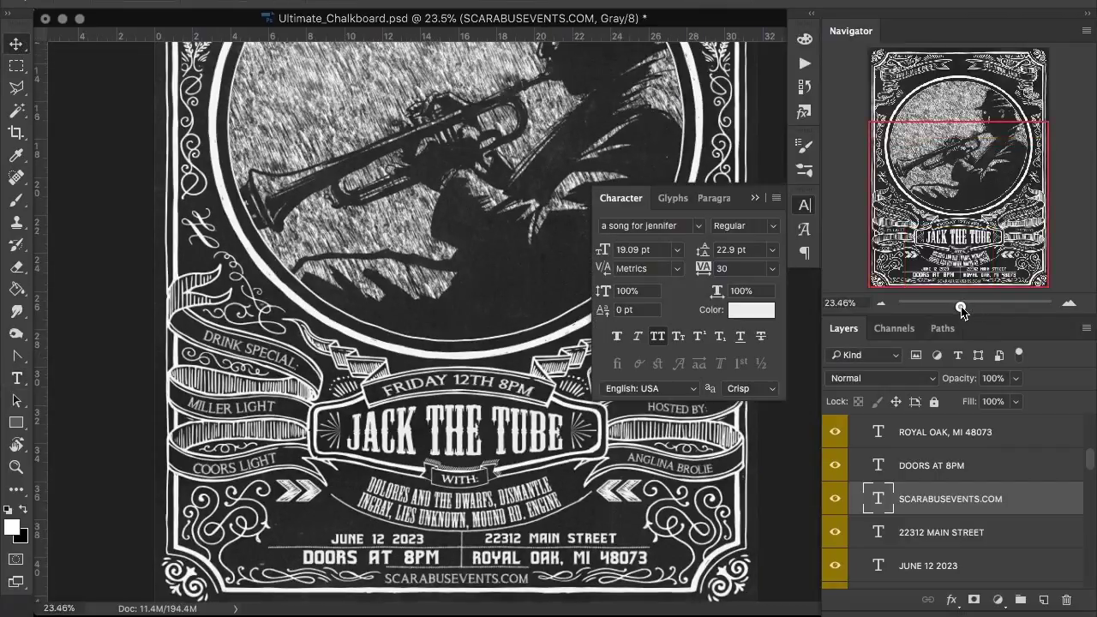
{"action": "left_click", "coordinate": [755, 198]}
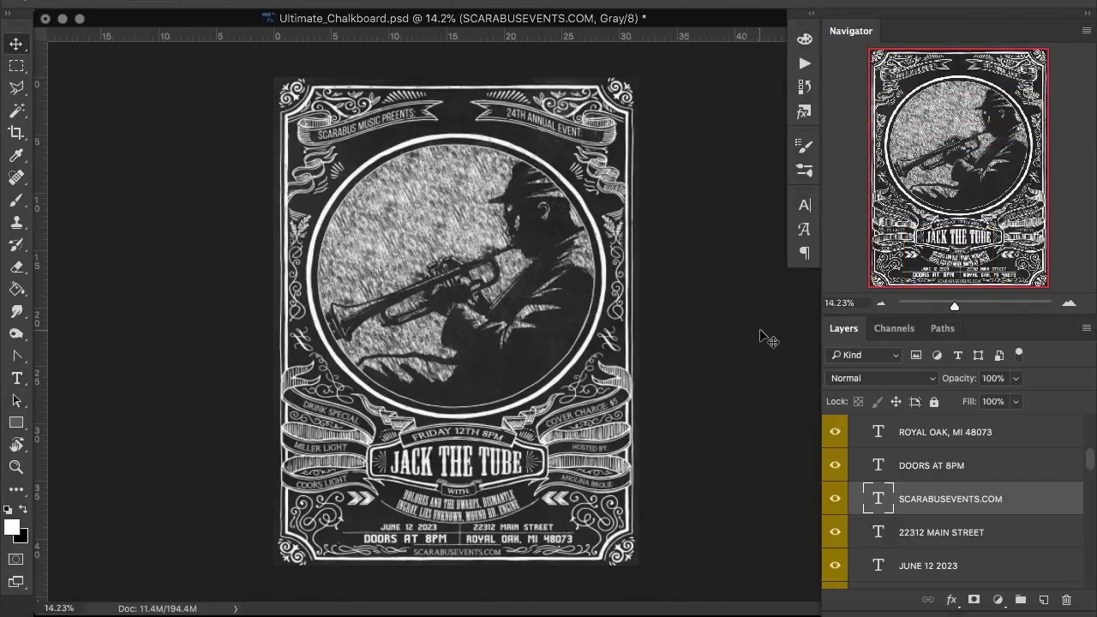
{"action": "key", "text": "f"}
{"action": "key", "text": "f"}
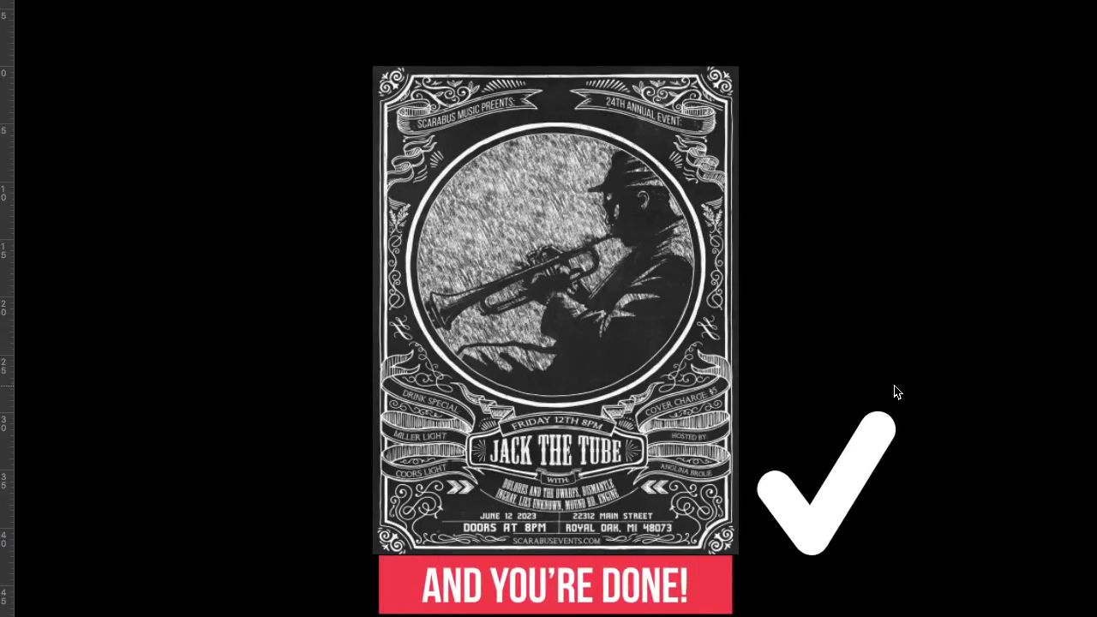